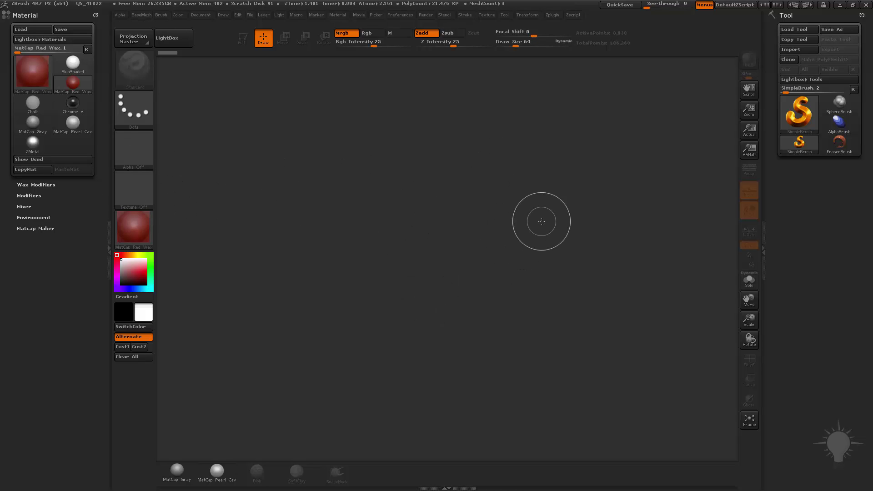
# - Show the LightBox project browser and hide it again, leaving the canvas clear
pyautogui.press(',')
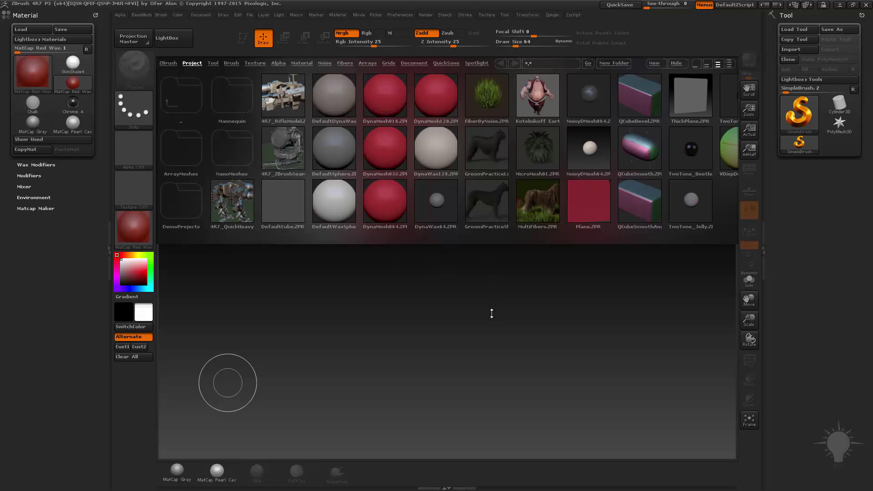
pyautogui.click(676, 63)
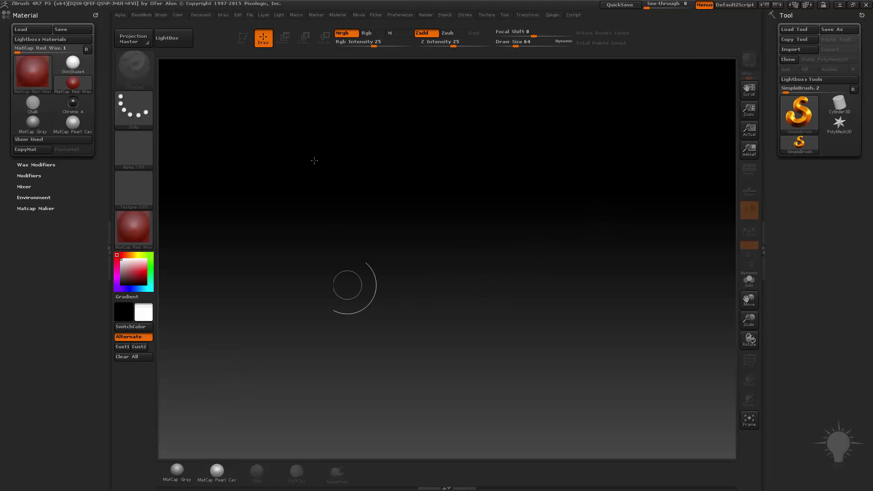
pyautogui.press(',')
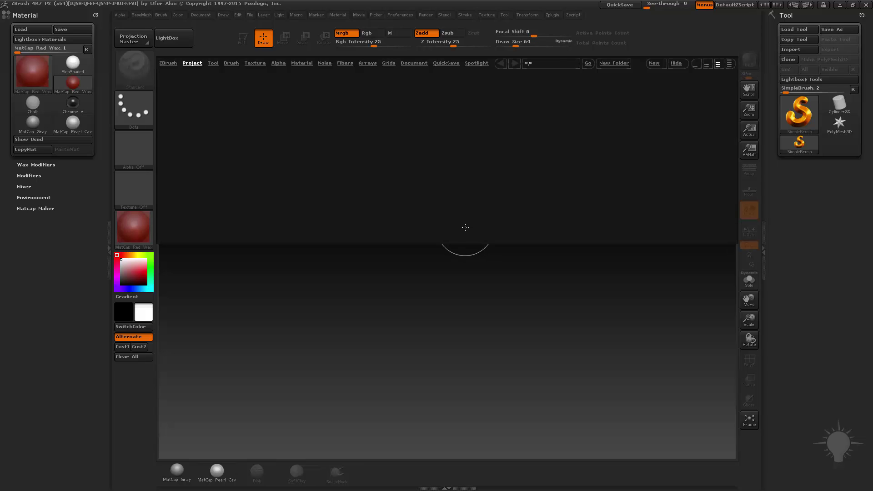
pyautogui.press(',')
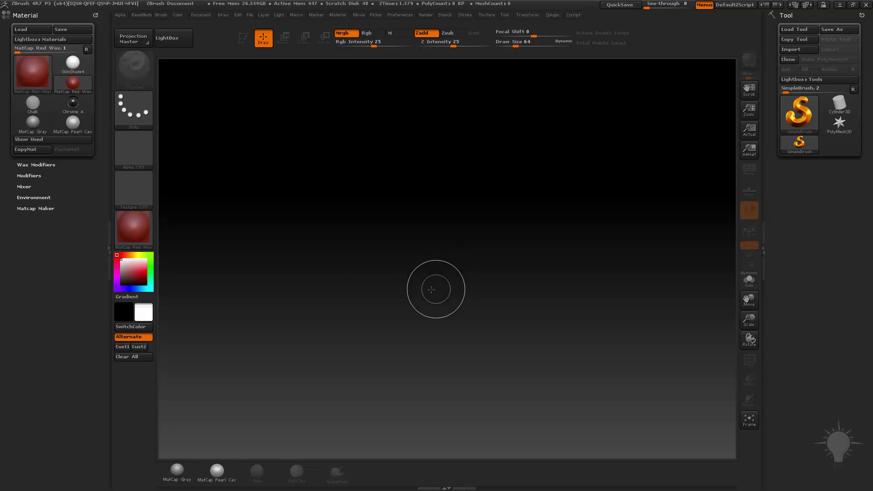
# - Paint several broad freehand strokes across the middle of the empty canvas with SimpleBrush
pyautogui.moveTo(339, 225)
pyautogui.mouseDown()
pyautogui.moveTo(490, 296)
pyautogui.moveTo(616, 372)
pyautogui.mouseUp()
pyautogui.moveTo(437, 351)
pyautogui.mouseDown()
pyautogui.moveTo(353, 294)
pyautogui.moveTo(478, 241)
pyautogui.mouseUp()
pyautogui.moveTo(334, 218)
pyautogui.mouseDown()
pyautogui.moveTo(423, 210)
pyautogui.moveTo(459, 281)
pyautogui.moveTo(377, 164)
pyautogui.moveTo(555, 241)
pyautogui.moveTo(521, 228)
pyautogui.moveTo(465, 275)
pyautogui.moveTo(400, 223)
pyautogui.moveTo(543, 327)
pyautogui.mouseUp()
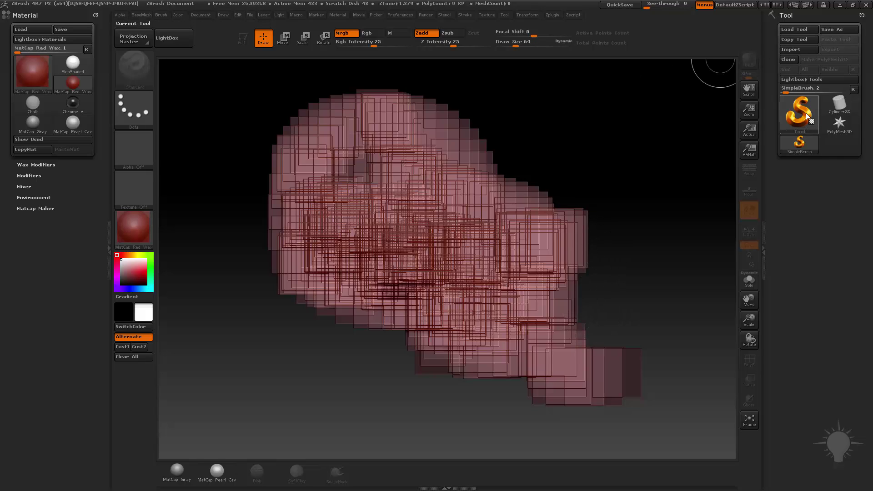
# - Examine the 3D meshes and 2.5D brushes offered in the tool picker, keeping SimpleBrush as the current tool
pyautogui.moveTo(801, 112)
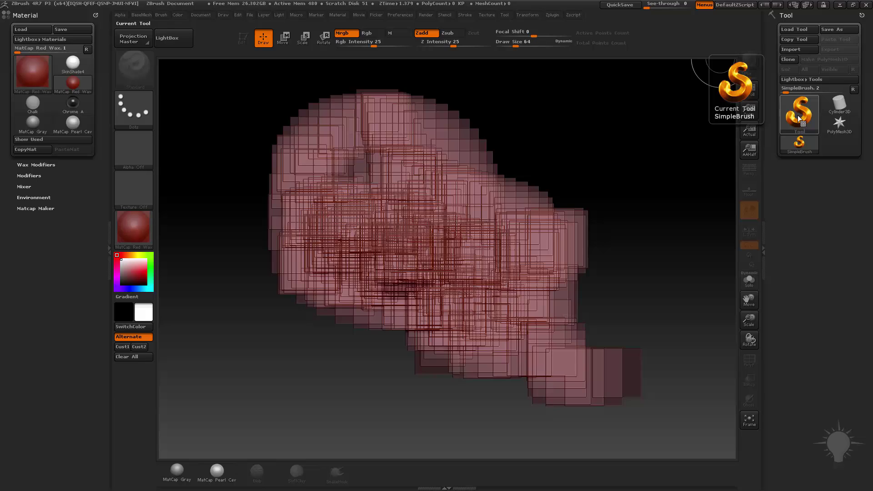
pyautogui.click(799, 113)
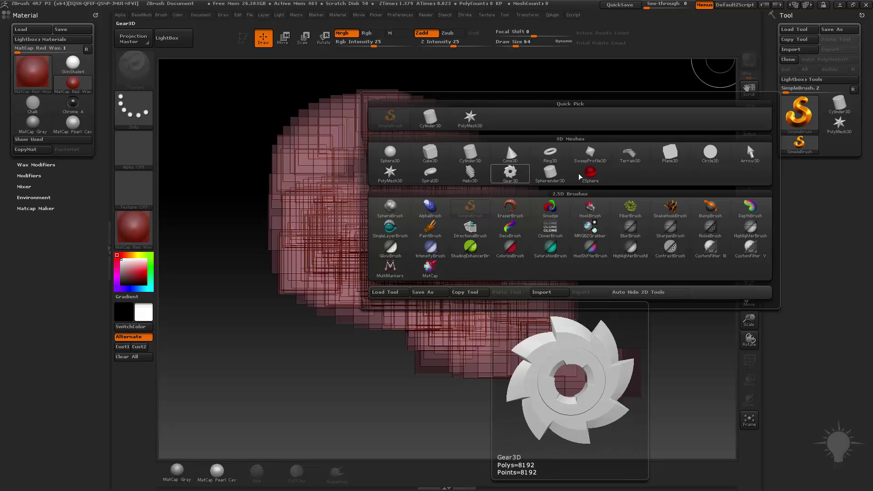
pyautogui.moveTo(591, 172)
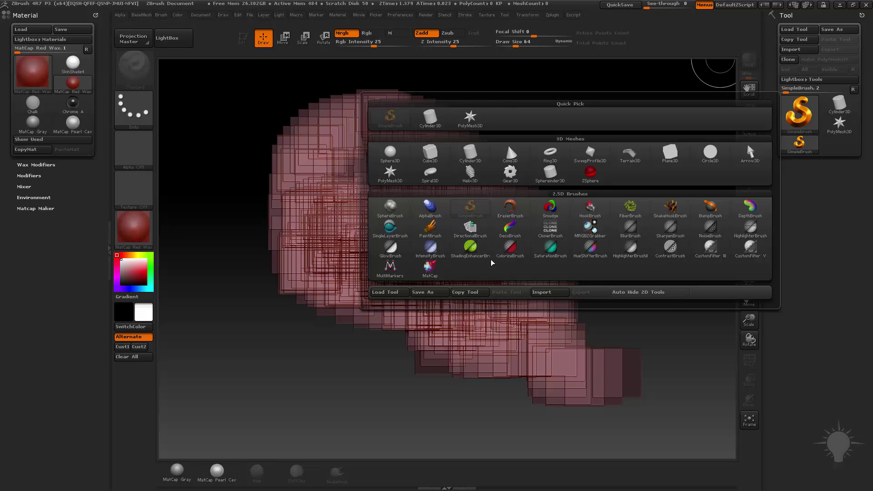
pyautogui.moveTo(552, 173)
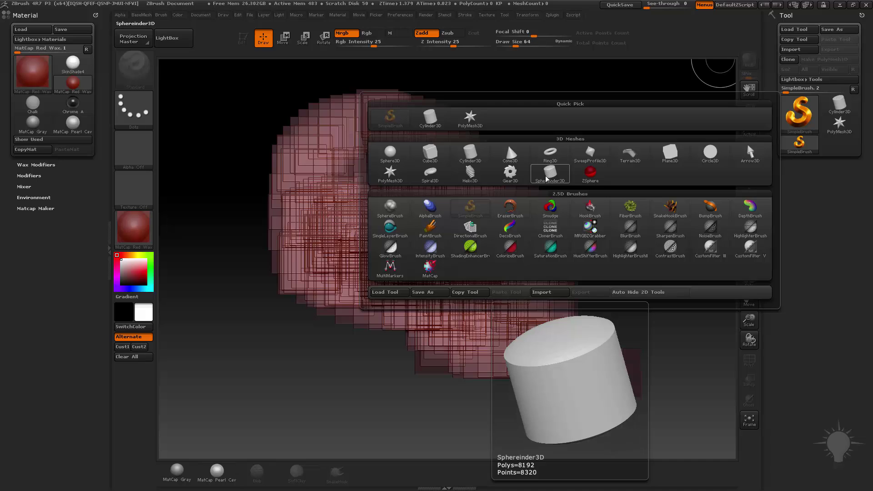
pyautogui.click(784, 127)
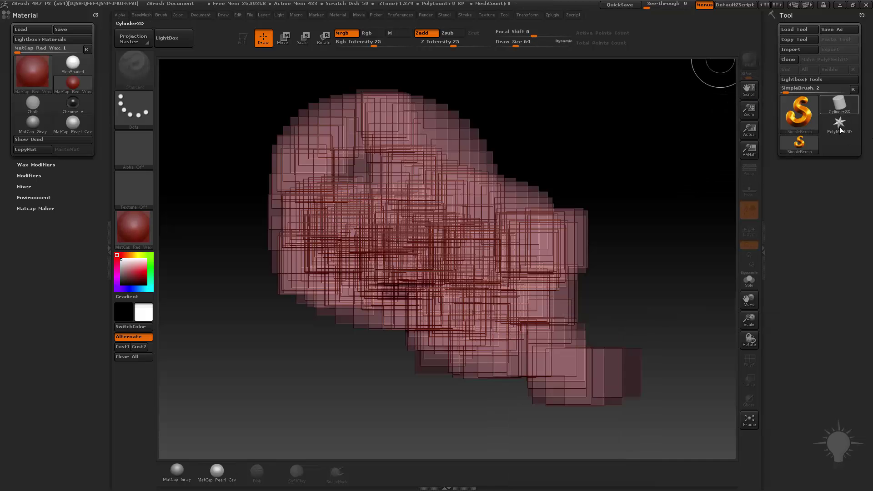
pyautogui.click(799, 116)
pyautogui.click(804, 114)
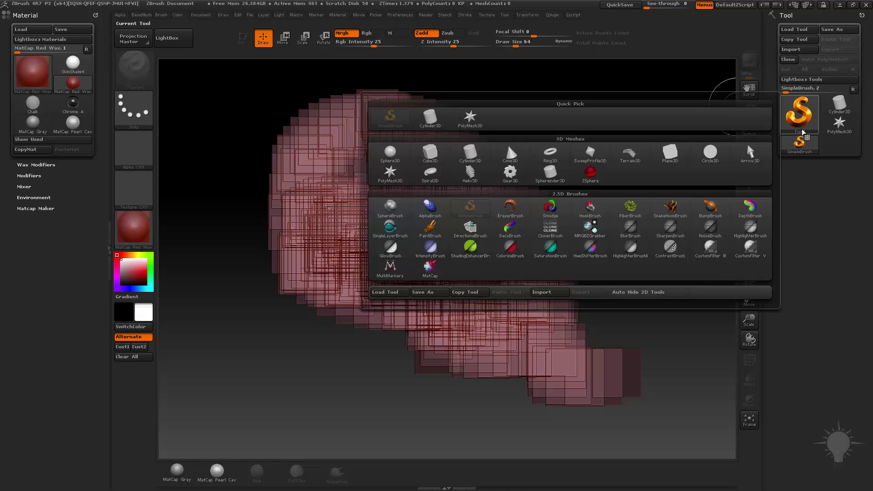
pyautogui.click(789, 123)
pyautogui.click(791, 120)
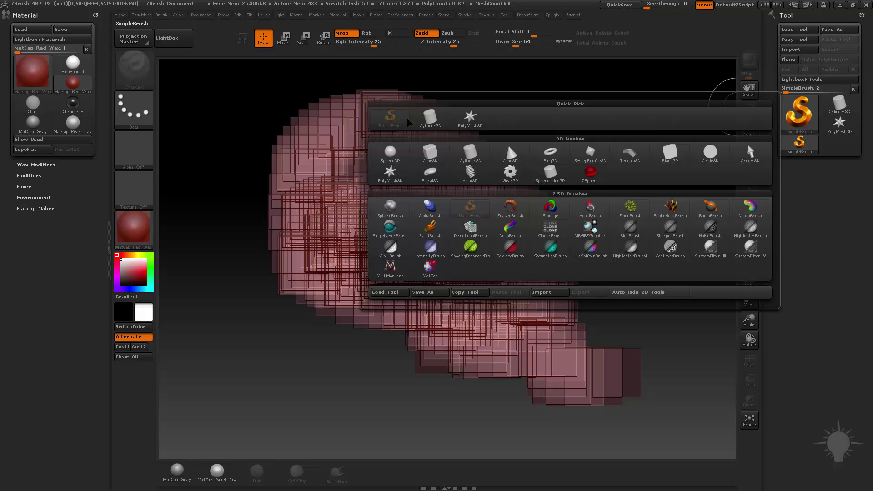
pyautogui.moveTo(394, 126)
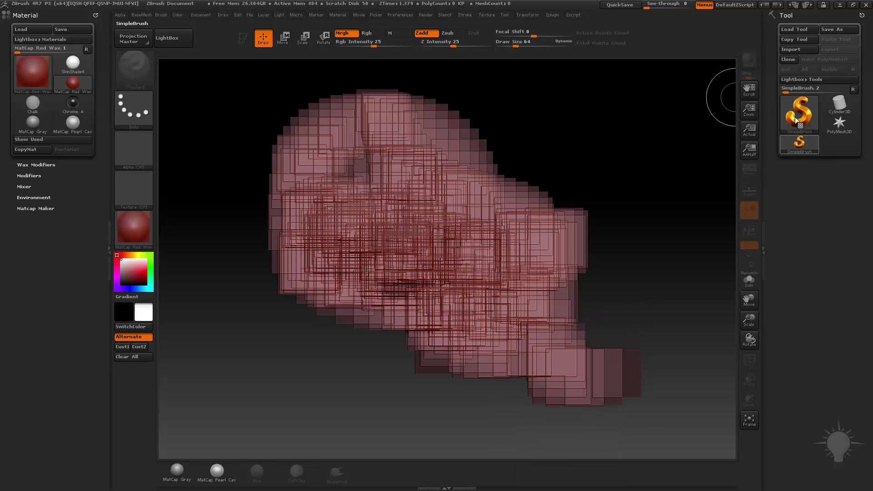
pyautogui.click(794, 116)
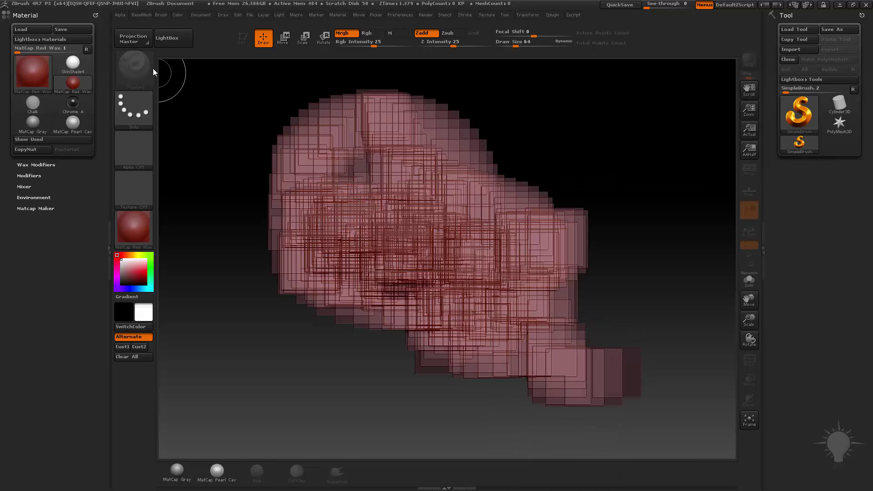
# - Preview the MatCap Red Wax and SkinShade4 materials
pyautogui.moveTo(27, 74)
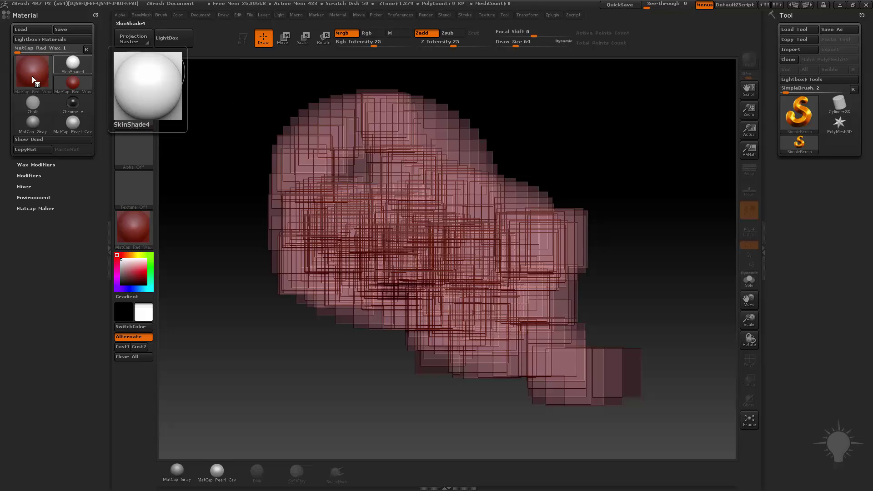
pyautogui.moveTo(77, 60)
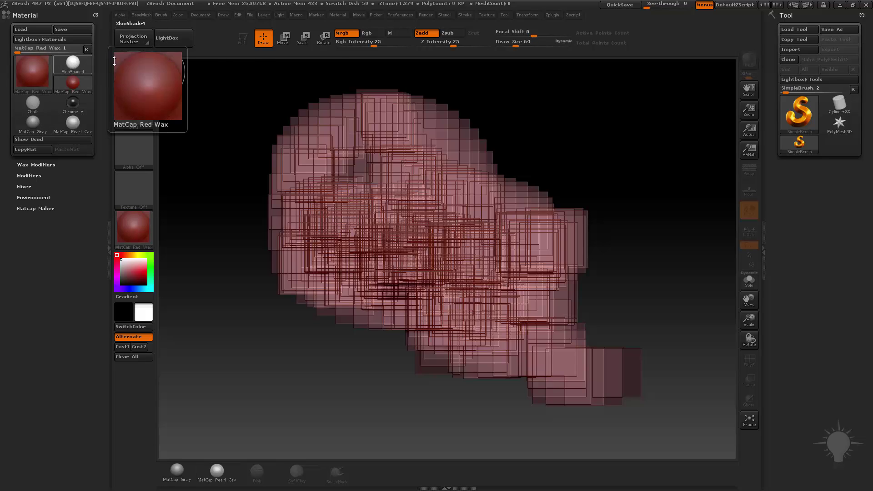
pyautogui.click(162, 17)
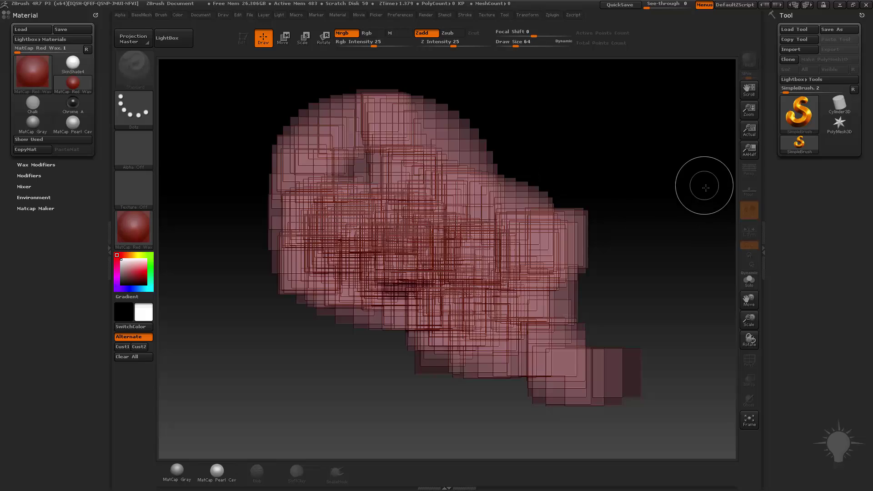
# - Paint more SimpleBrush strokes over the existing ones, and clear the whole canvas
pyautogui.moveTo(488, 160); pyautogui.dragTo(520, 232)
pyautogui.moveTo(259, 261); pyautogui.dragTo(500, 389)
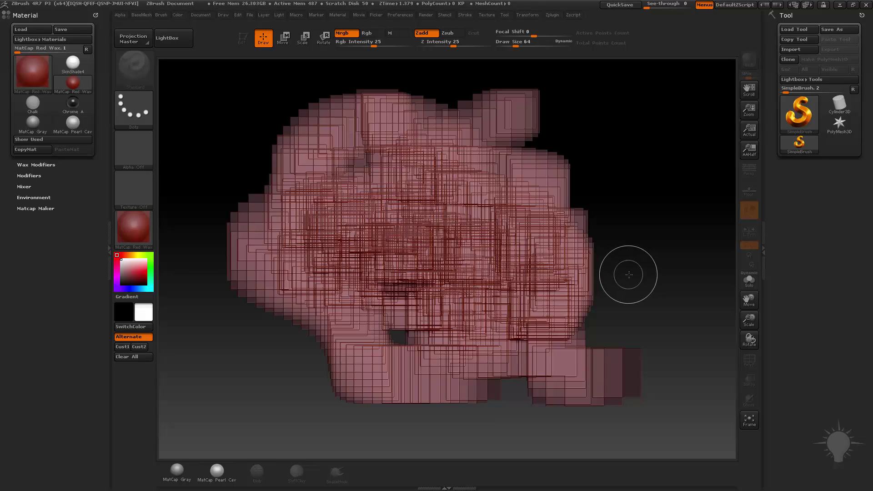
pyautogui.hotkey('ctrl', 'n')
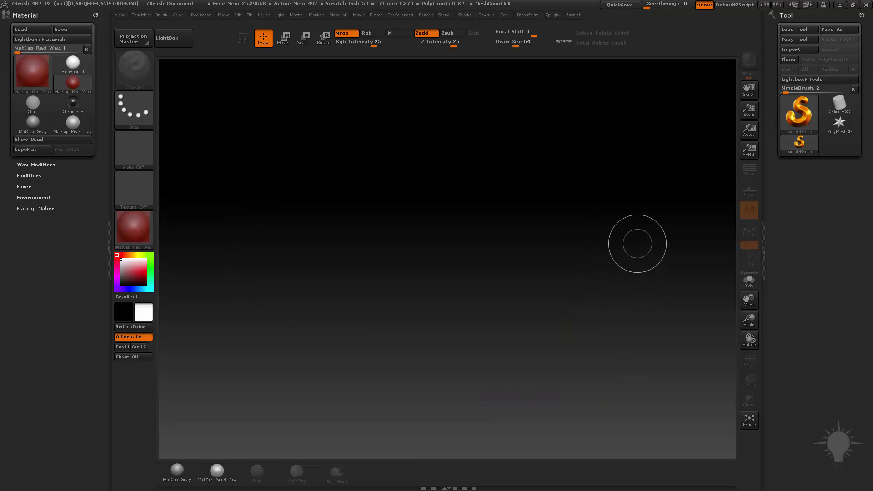
# - Choose the Sphere3D mesh as the current tool in place of SimpleBrush
pyautogui.click(800, 114)
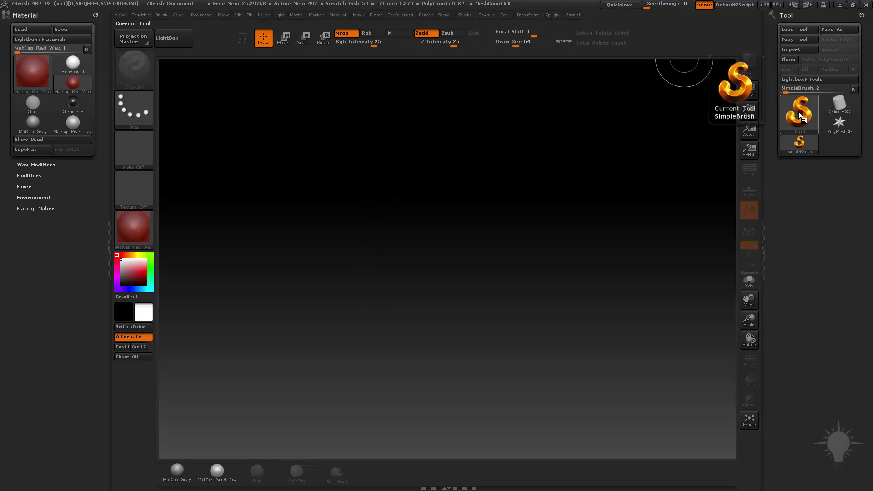
pyautogui.click(798, 113)
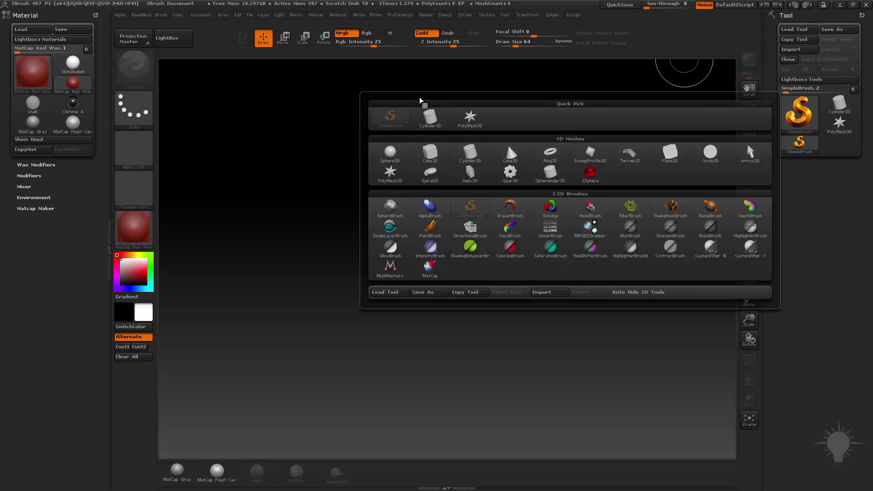
pyautogui.moveTo(515, 180)
pyautogui.click(390, 154)
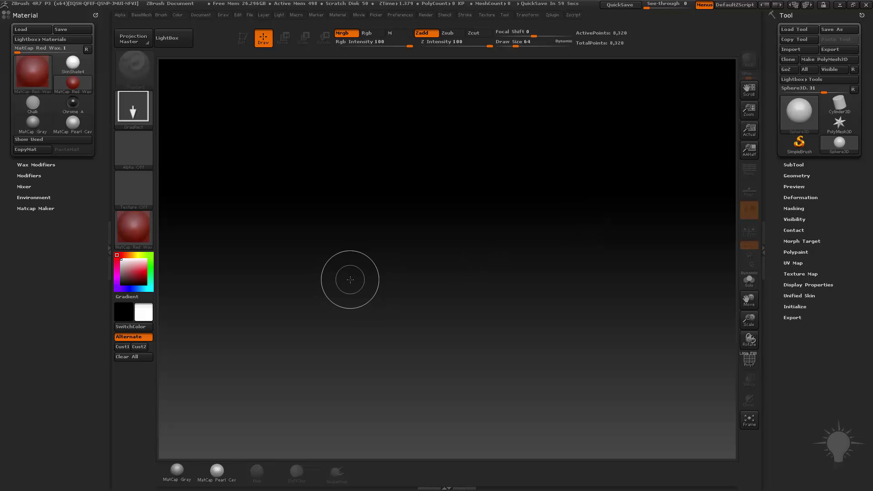
# - Draw a cluster of overlapping Sphere3D objects of various sizes on the canvas, and clear them all
pyautogui.moveTo(456, 226); pyautogui.dragTo(502, 271)
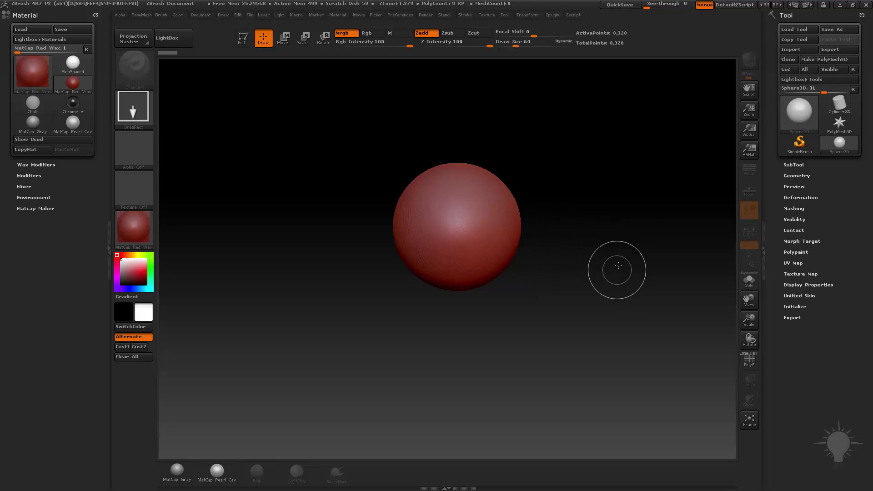
pyautogui.moveTo(491, 287); pyautogui.dragTo(539, 376)
pyautogui.moveTo(531, 221); pyautogui.dragTo(566, 332)
pyautogui.moveTo(425, 296); pyautogui.dragTo(481, 354)
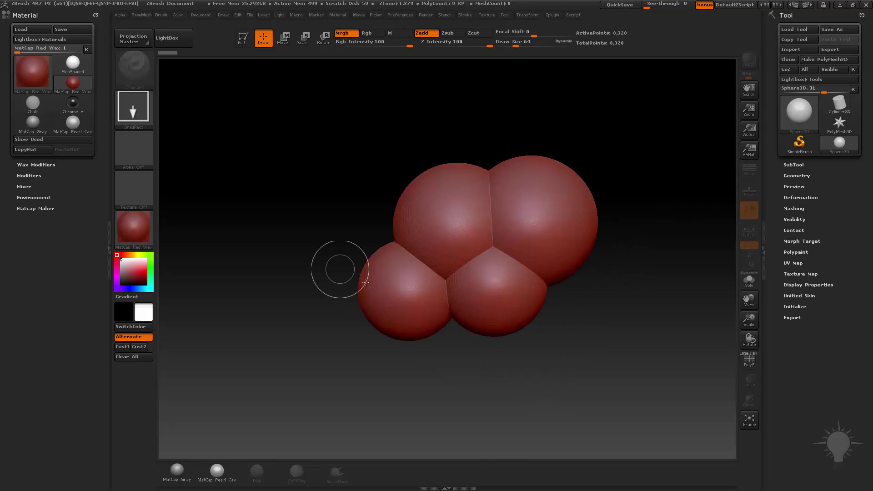
pyautogui.moveTo(340, 269); pyautogui.dragTo(410, 315)
pyautogui.moveTo(377, 207); pyautogui.dragTo(463, 171)
pyautogui.moveTo(463, 137); pyautogui.dragTo(537, 91)
pyautogui.moveTo(509, 223); pyautogui.dragTo(586, 272)
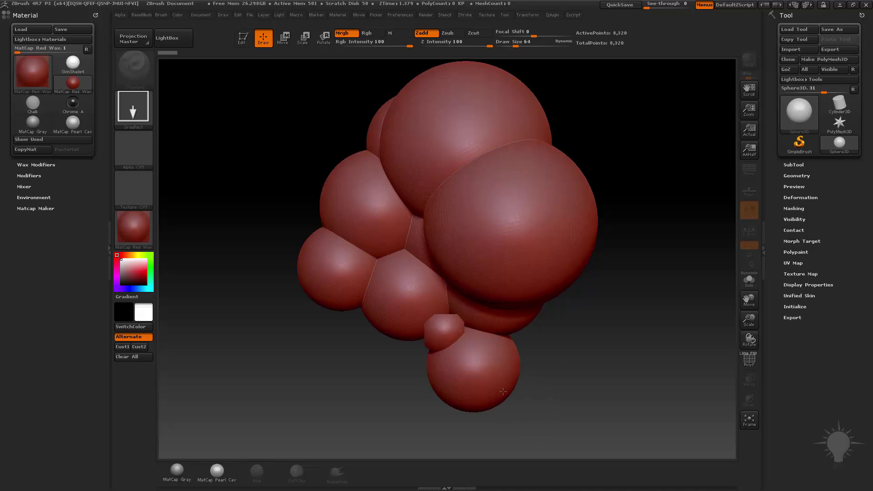
pyautogui.moveTo(473, 377); pyautogui.dragTo(509, 405)
pyautogui.moveTo(317, 317); pyautogui.dragTo(325, 358)
pyautogui.moveTo(297, 240); pyautogui.dragTo(298, 266)
pyautogui.moveTo(290, 189); pyautogui.dragTo(292, 216)
pyautogui.moveTo(317, 165); pyautogui.dragTo(320, 193)
pyautogui.moveTo(508, 336); pyautogui.dragTo(510, 362)
pyautogui.moveTo(549, 370); pyautogui.dragTo(552, 388)
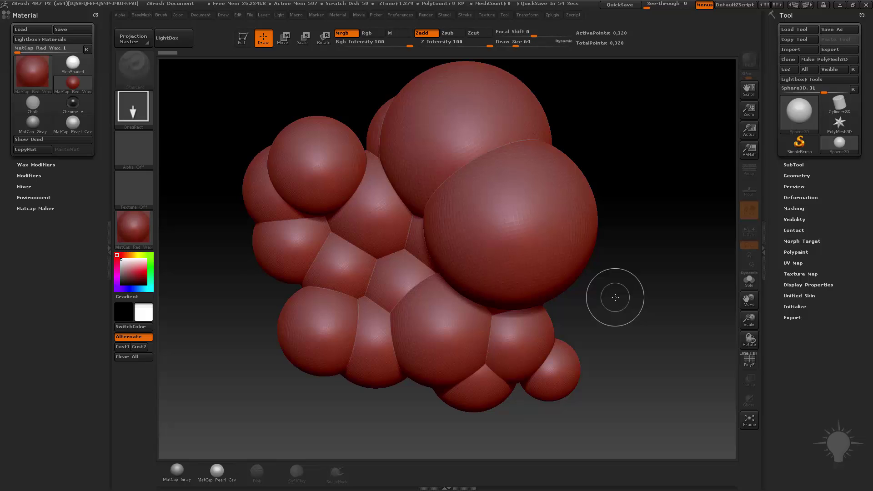
pyautogui.hotkey('ctrl', 'n')
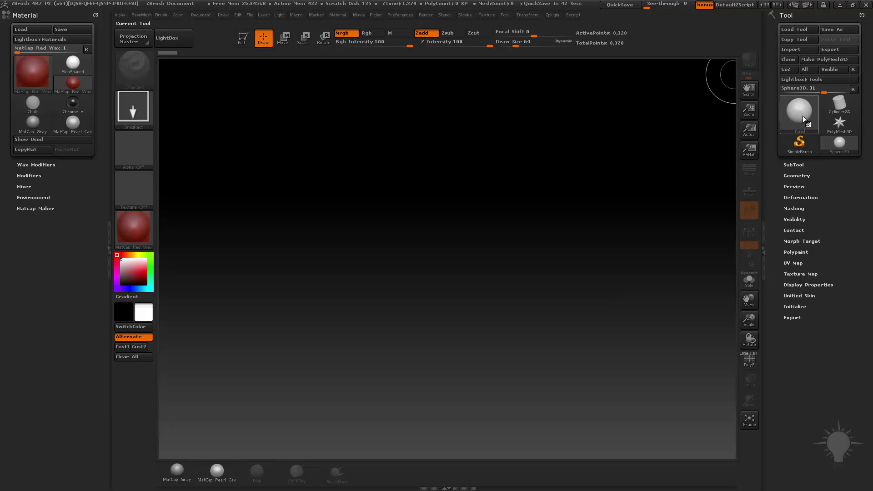
# - Draw a single large Sphere3D near the middle of the cleared canvas
pyautogui.moveTo(801, 117)
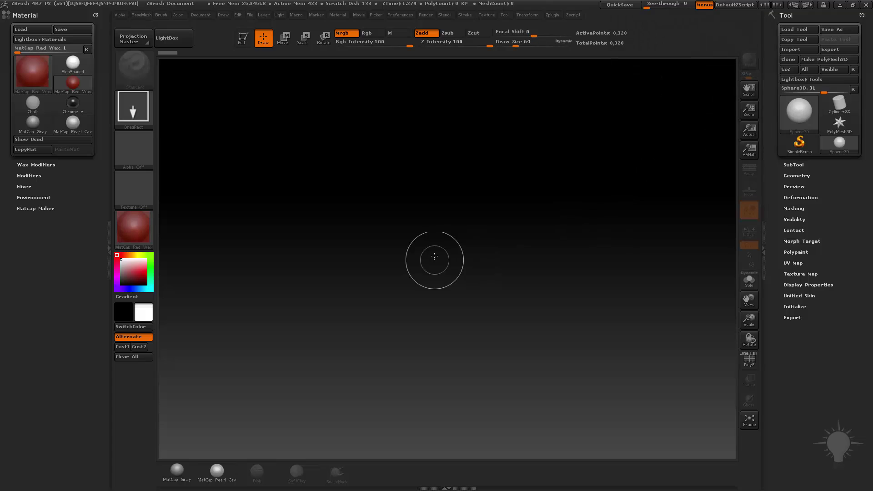
pyautogui.moveTo(423, 245); pyautogui.dragTo(459, 445)
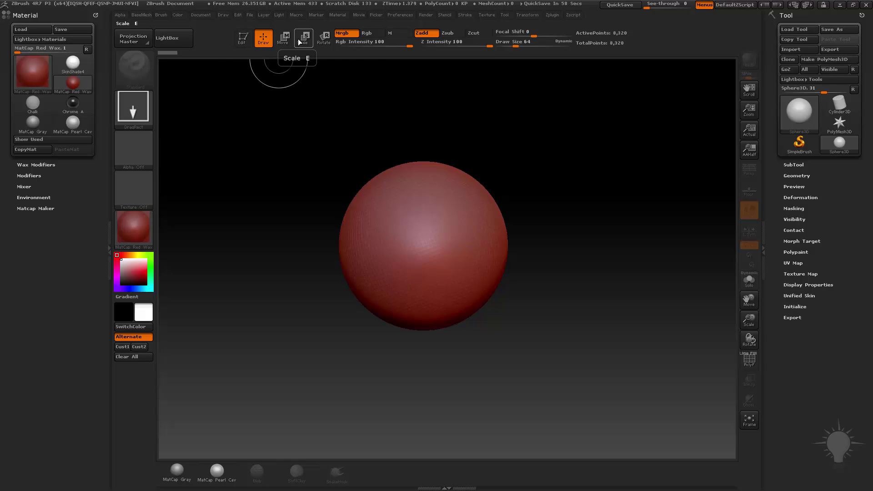
pyautogui.press('ctrl')
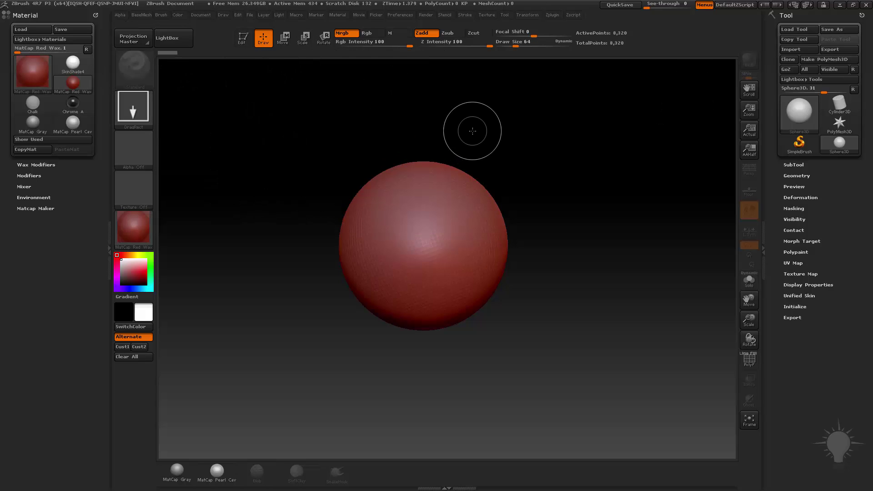
pyautogui.press('ctrl')
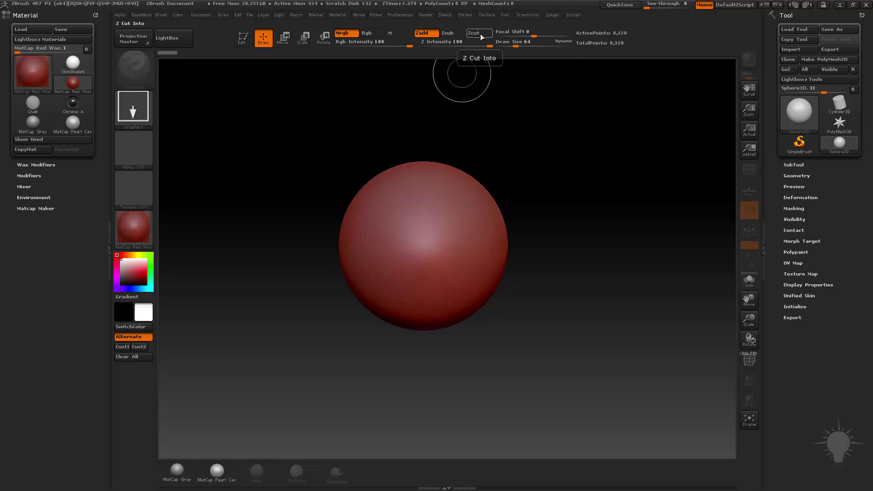
pyautogui.moveTo(481, 37)
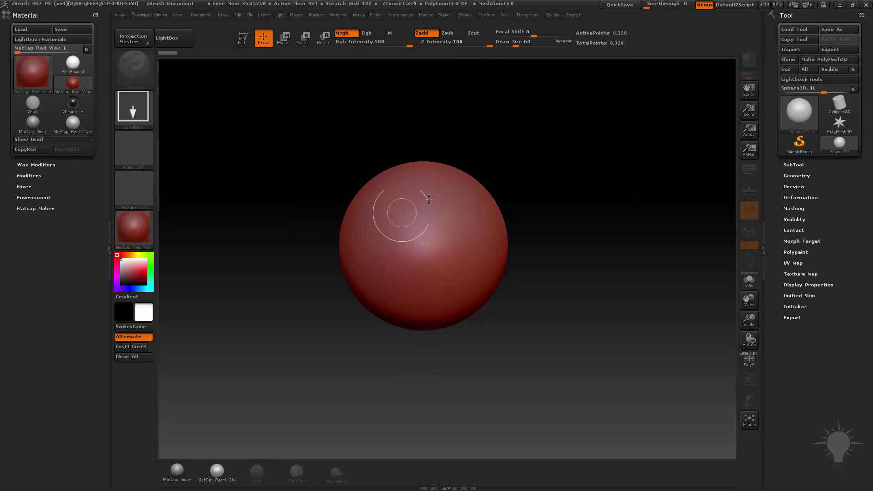
# - Draw six more spheres overlapping the large central one, and clear the canvas
pyautogui.moveTo(505, 203); pyautogui.dragTo(509, 303)
pyautogui.moveTo(405, 217); pyautogui.dragTo(414, 271)
pyautogui.moveTo(317, 214); pyautogui.dragTo(339, 291)
pyautogui.moveTo(380, 314); pyautogui.dragTo(402, 357)
pyautogui.moveTo(495, 305); pyautogui.dragTo(590, 328)
pyautogui.moveTo(537, 325); pyautogui.dragTo(590, 328)
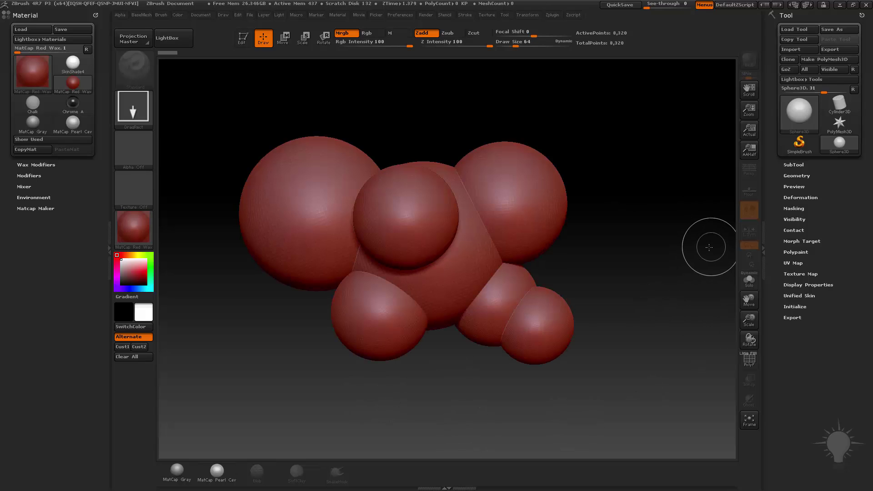
pyautogui.hotkey('ctrl', 'n')
# - Draw one new Sphere3D near the middle of the canvas and switch it to Edit mode
pyautogui.moveTo(406, 256); pyautogui.dragTo(439, 364)
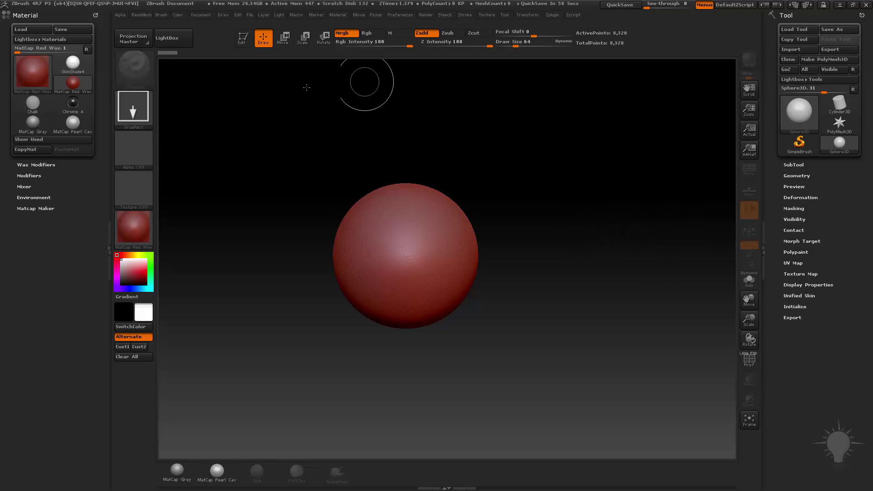
pyautogui.click(241, 37)
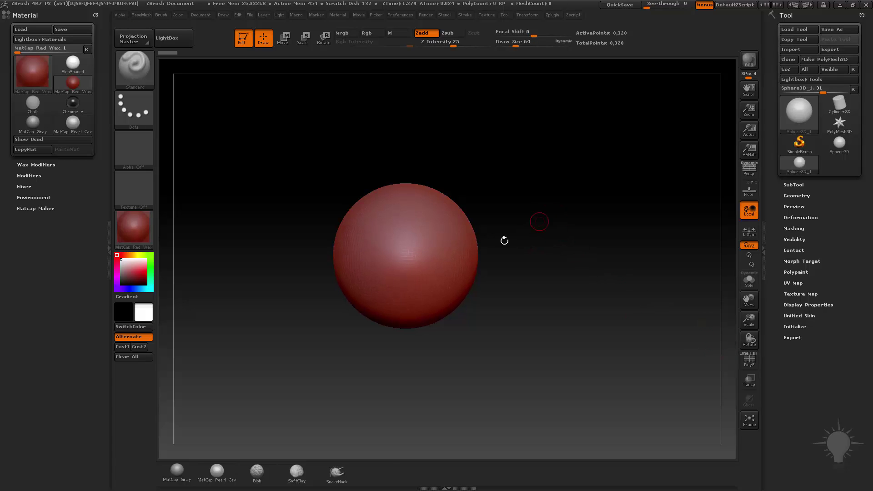
# - Show the polyframe wireframe on the sphere and examine its topology and pole up close from several angles
pyautogui.click(749, 360)
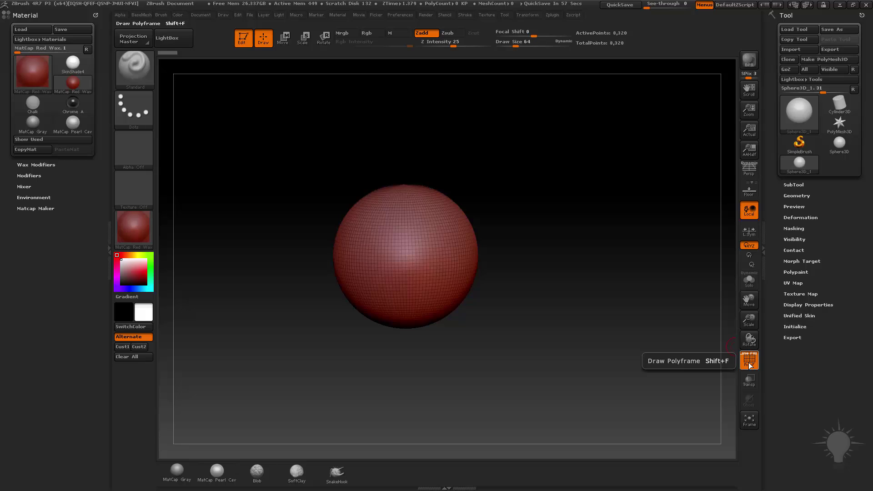
pyautogui.press('ctrl')
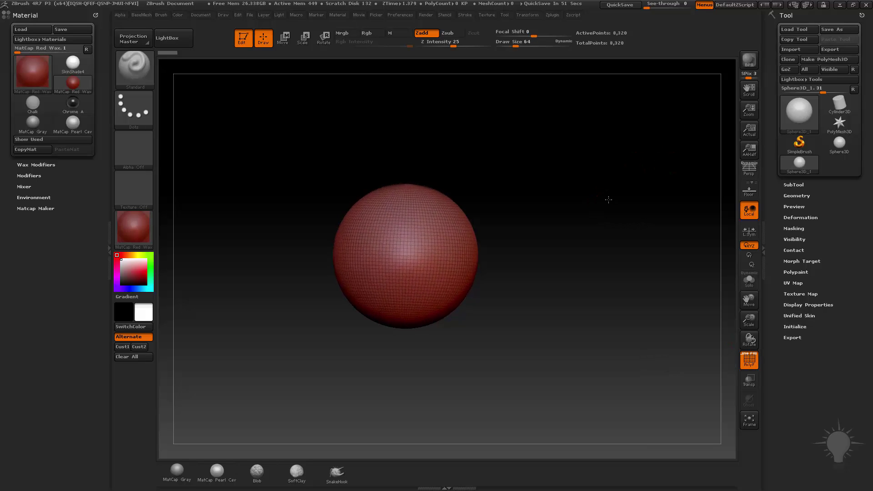
pyautogui.moveTo(608, 199); pyautogui.dragTo(508, 211)
pyautogui.keyDown('alt'); pyautogui.moveTo(587, 205); pyautogui.dragTo(614, 278); pyautogui.keyUp('alt')
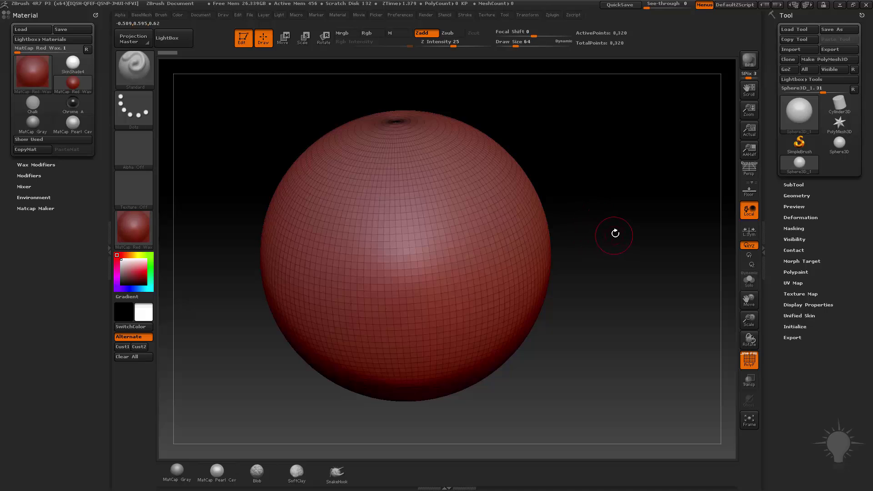
pyautogui.moveTo(615, 233)
pyautogui.keyDown('alt'); pyautogui.mouseDown()
pyautogui.moveTo(604, 208)
pyautogui.moveTo(626, 234)
pyautogui.mouseUp(); pyautogui.keyUp('alt')
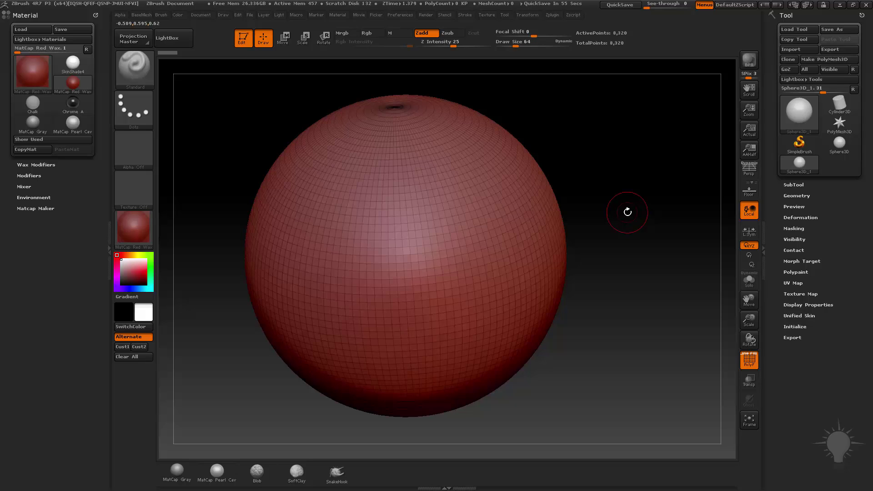
pyautogui.click(802, 118)
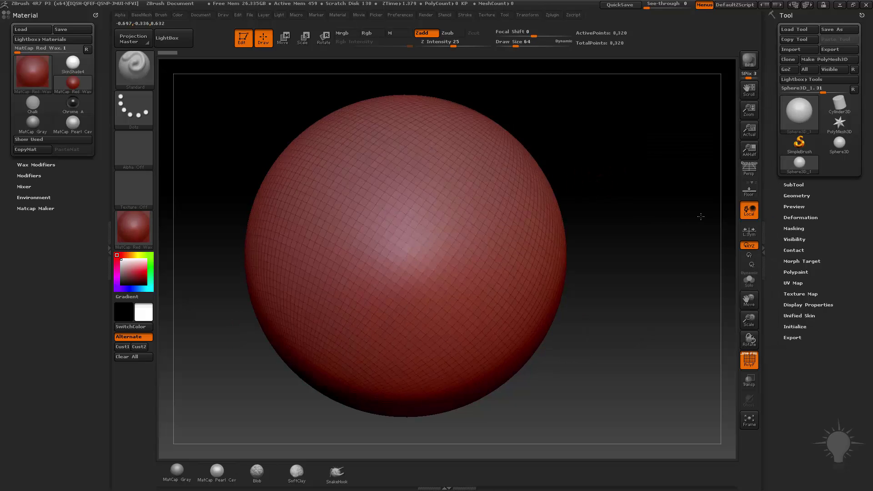
pyautogui.moveTo(701, 216); pyautogui.dragTo(629, 230)
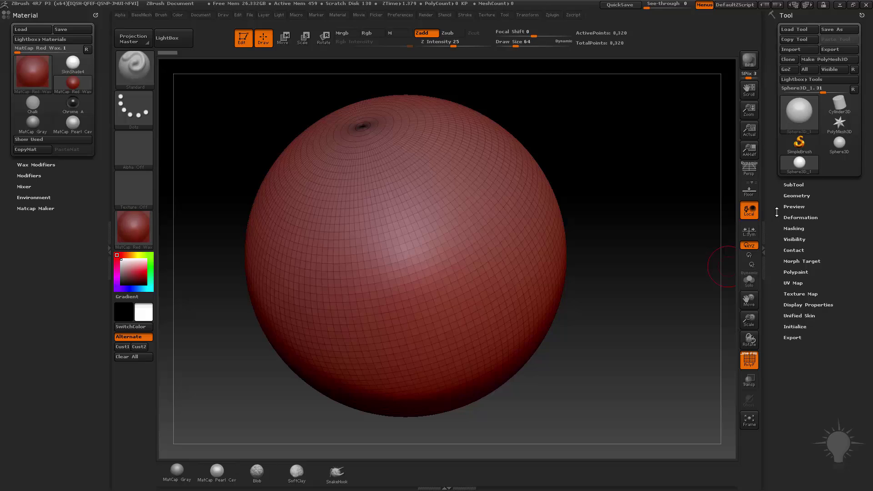
# - In the sphere's Initialize settings, reduce HDivide to 61 and VDivide to 32
pyautogui.moveTo(777, 211); pyautogui.dragTo(785, 274)
pyautogui.click(793, 326)
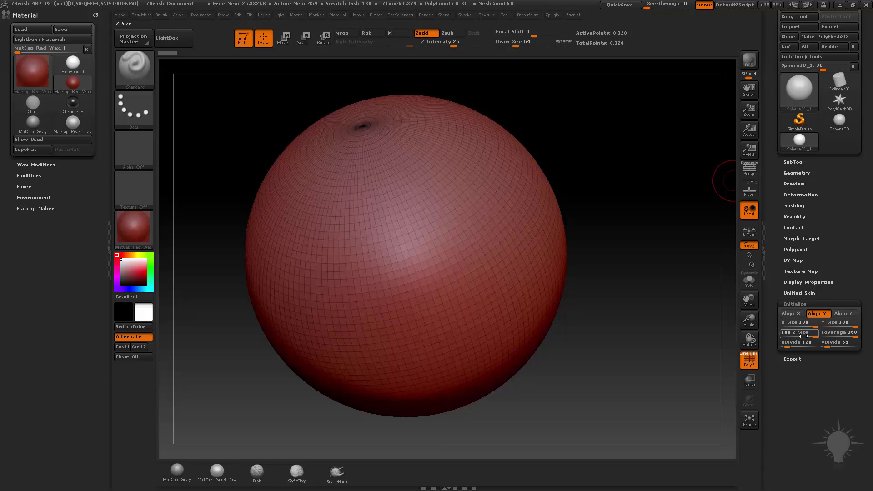
pyautogui.click(813, 325)
pyautogui.moveTo(810, 324)
pyautogui.mouseDown()
pyautogui.moveTo(792, 331)
pyautogui.moveTo(815, 326)
pyautogui.mouseUp()
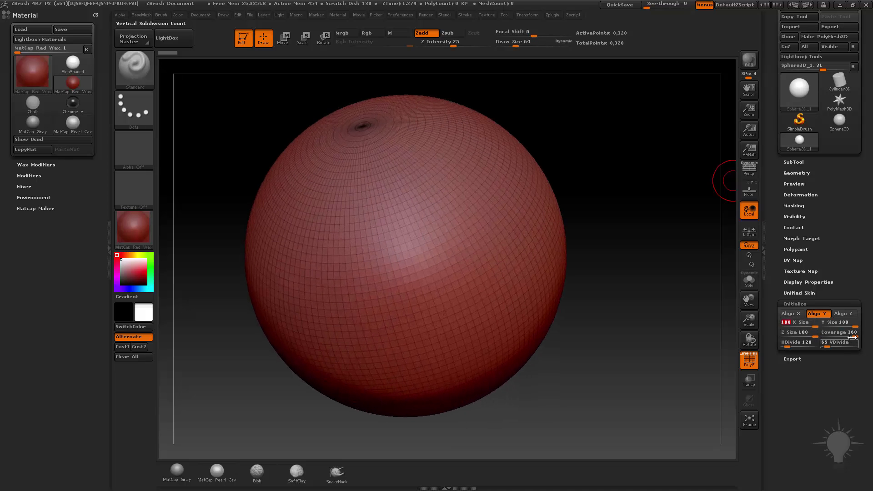
pyautogui.moveTo(850, 336)
pyautogui.mouseDown()
pyautogui.moveTo(857, 335)
pyautogui.moveTo(823, 340)
pyautogui.moveTo(866, 342)
pyautogui.mouseUp()
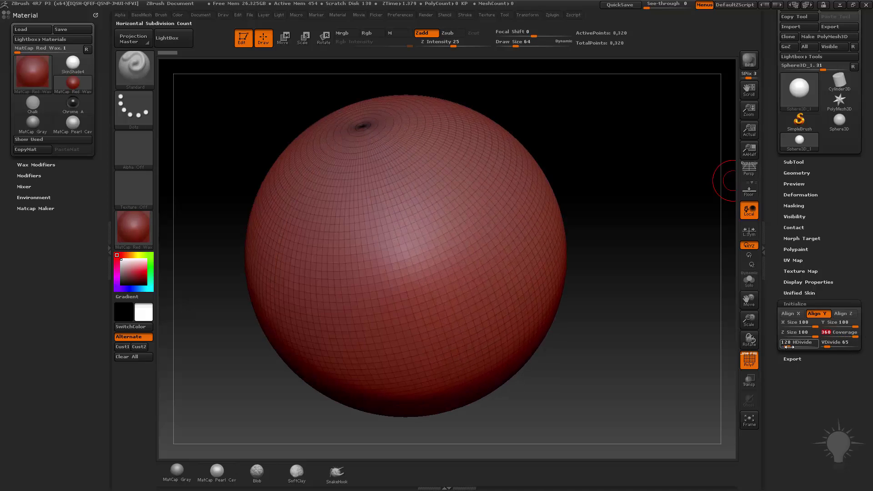
pyautogui.moveTo(789, 348); pyautogui.dragTo(824, 347)
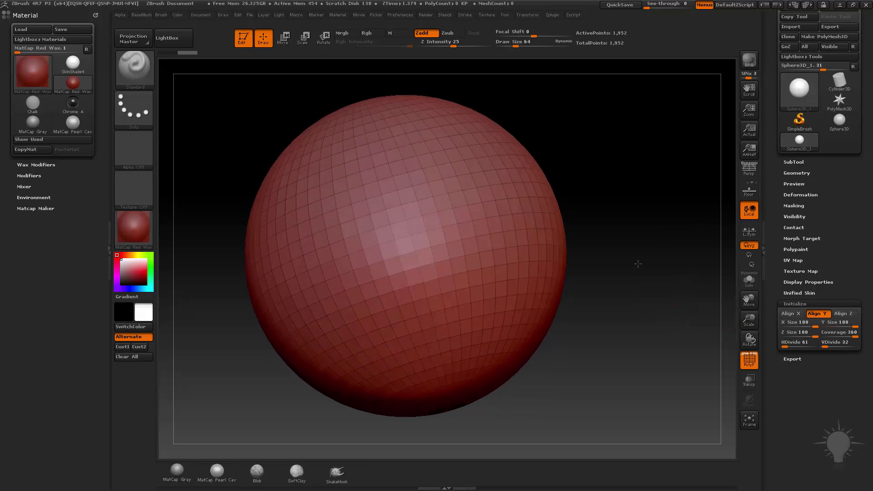
pyautogui.moveTo(635, 263); pyautogui.dragTo(457, 338)
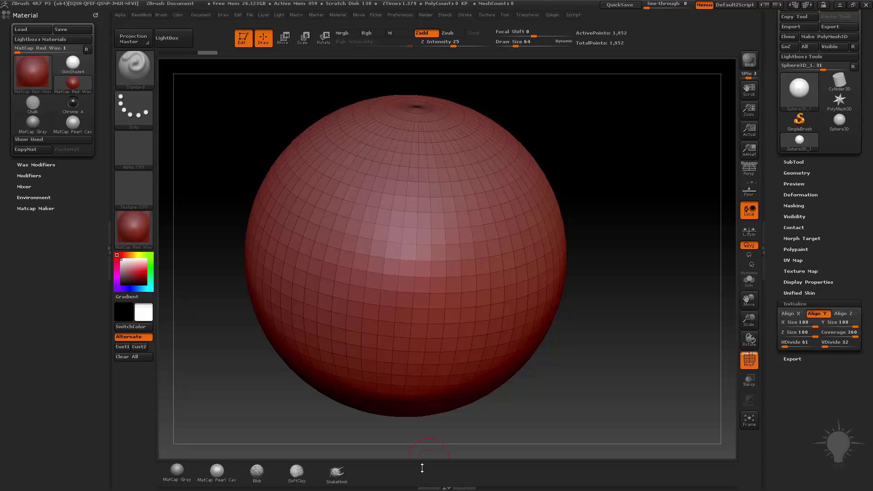
# - Try to sculpt directly on the surface of the Sphere3D primitive
pyautogui.moveTo(600, 191); pyautogui.dragTo(567, 258)
pyautogui.click(407, 238)
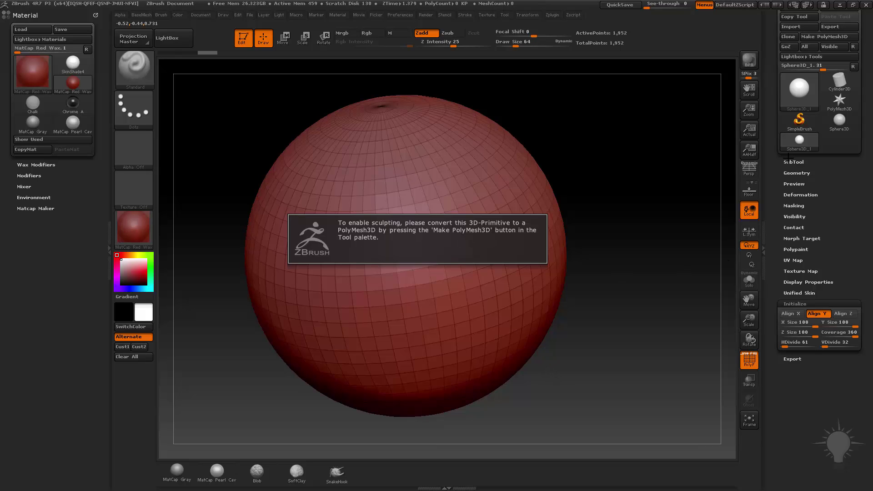
pyautogui.click(683, 337)
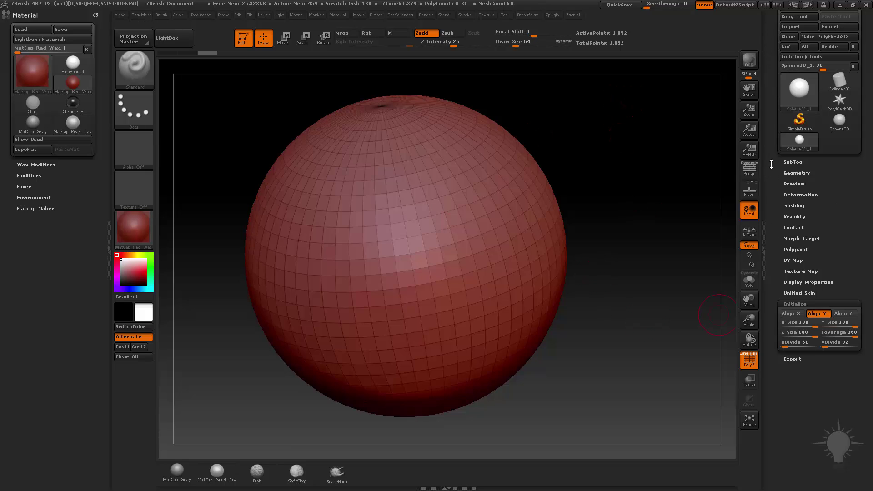
# - Convert the parametric sphere primitive to a PolyMesh3D
pyautogui.moveTo(770, 157); pyautogui.dragTo(787, 281)
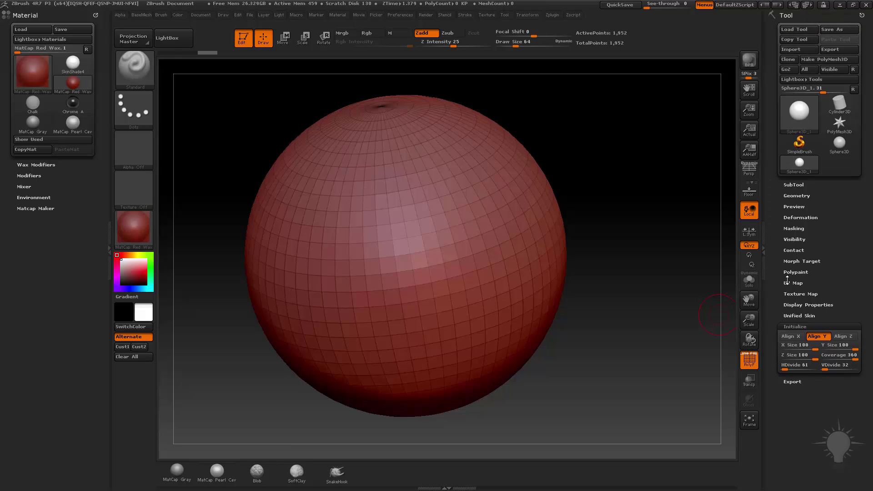
pyautogui.click(828, 61)
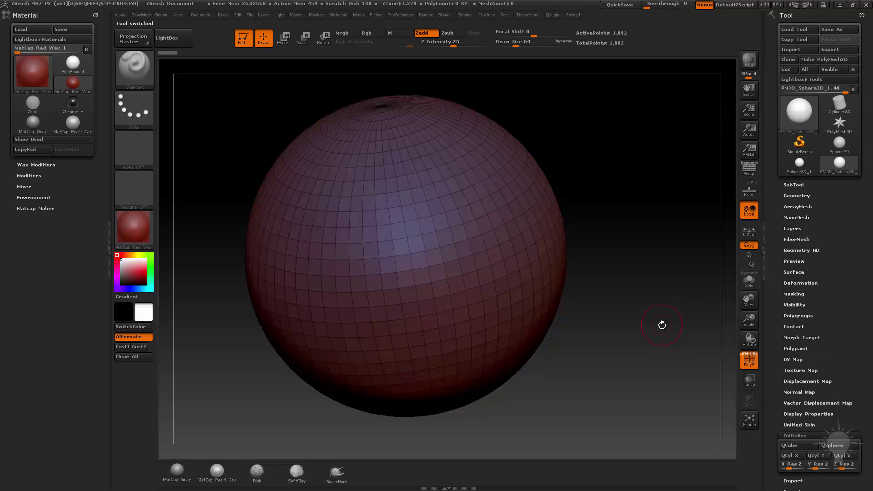
pyautogui.moveTo(800, 173)
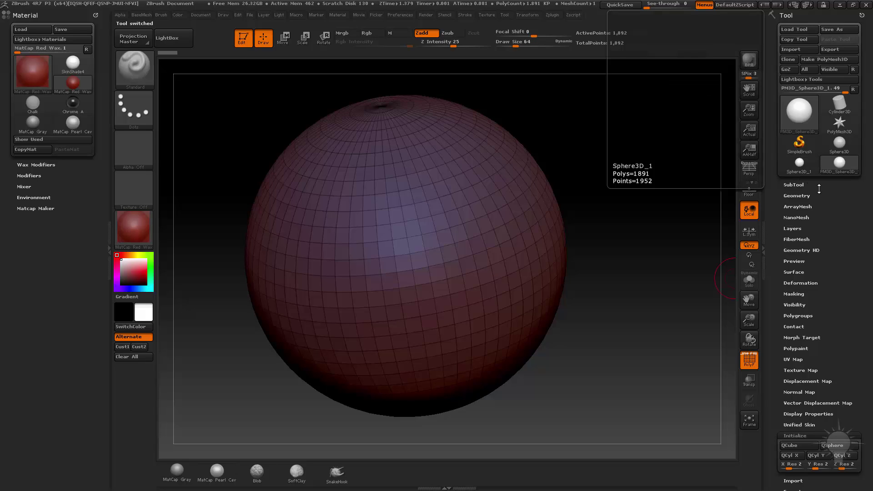
pyautogui.moveTo(838, 167)
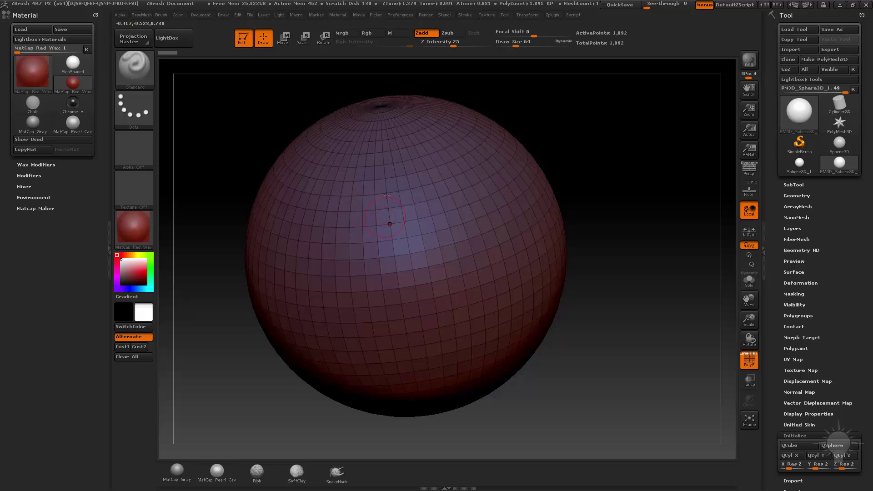
# - Sculpt raised strokes on the front of the PolyMesh sphere with the Standard brush, and collapse the Initialize settings
pyautogui.moveTo(388, 200)
pyautogui.mouseDown()
pyautogui.moveTo(431, 218)
pyautogui.moveTo(377, 277)
pyautogui.moveTo(468, 318)
pyautogui.moveTo(437, 336)
pyautogui.moveTo(444, 259)
pyautogui.moveTo(432, 305)
pyautogui.mouseUp()
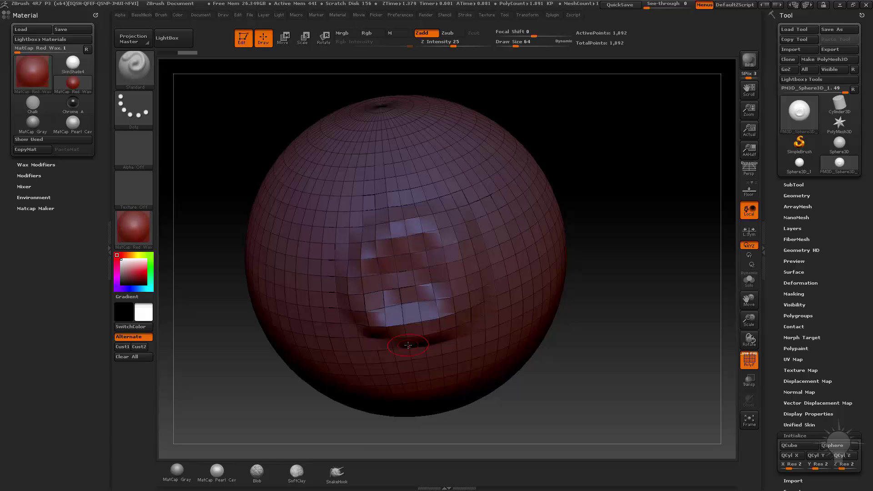
pyautogui.click(799, 111)
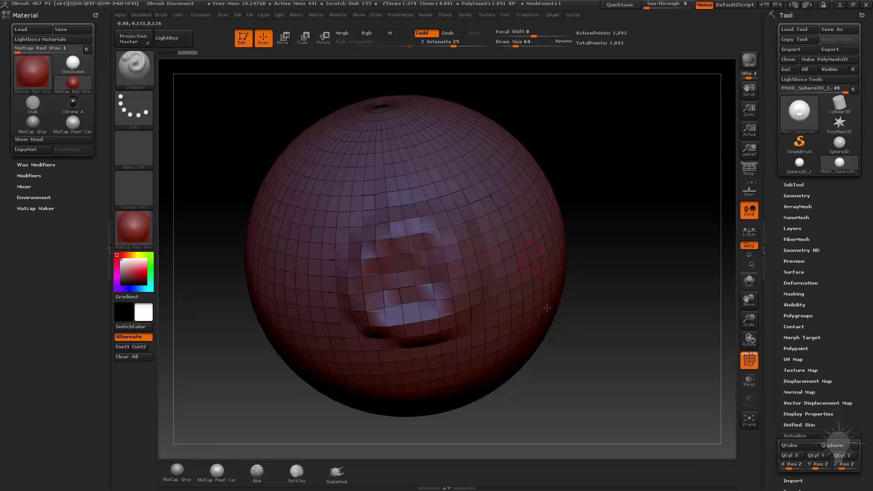
pyautogui.moveTo(804, 103)
pyautogui.moveTo(419, 260)
pyautogui.mouseDown()
pyautogui.moveTo(398, 278)
pyautogui.moveTo(425, 248)
pyautogui.mouseUp()
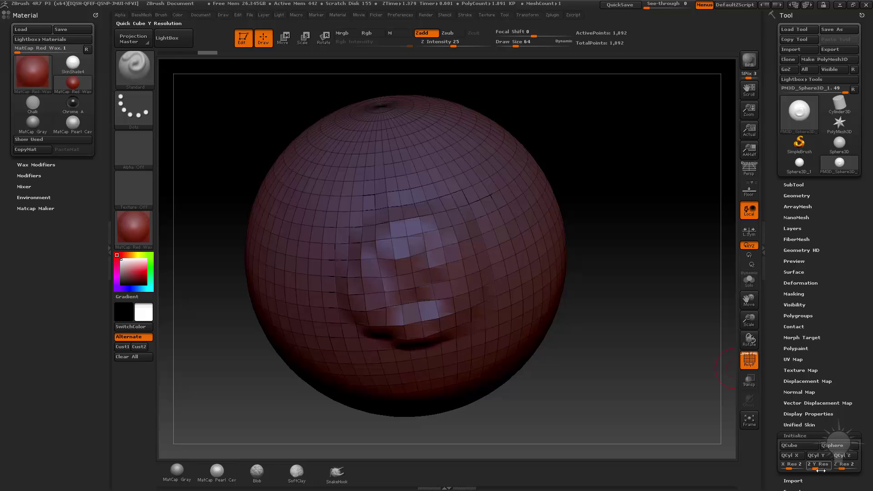
pyautogui.press('shift')
pyautogui.click(799, 436)
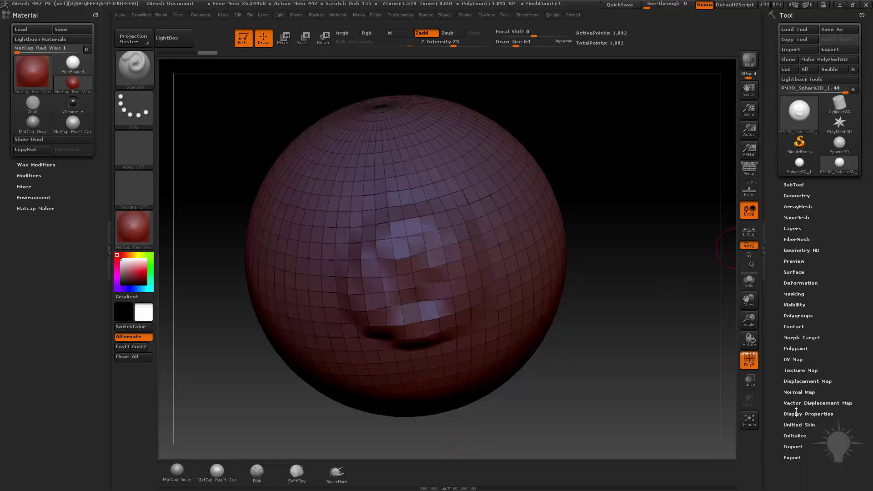
# - Look over the available 3D meshes and 2.5D brushes, and view the sculpted sphere from several angles
pyautogui.press('F1')
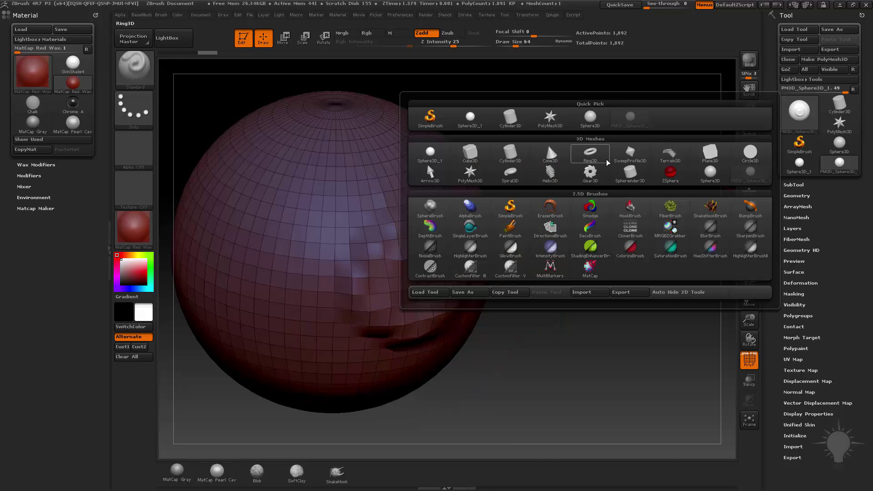
pyautogui.moveTo(592, 158)
pyautogui.press('F1')
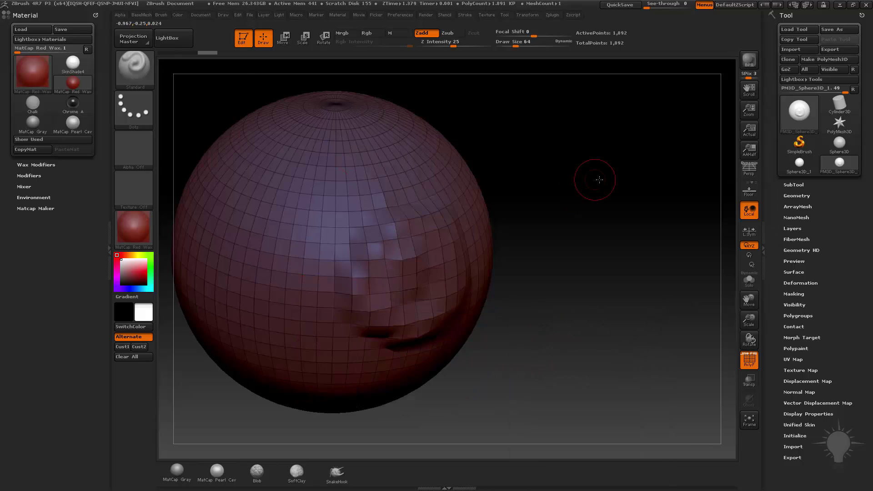
pyautogui.scroll(-3, 594, 180)
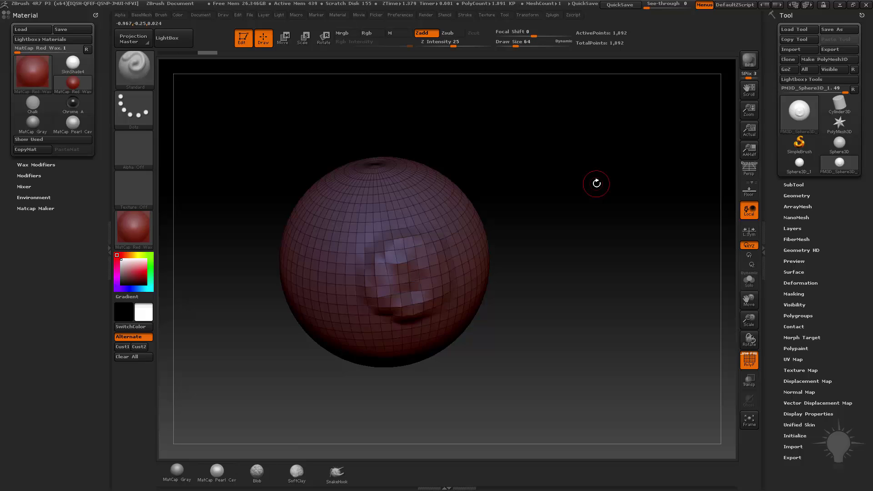
pyautogui.moveTo(596, 184)
pyautogui.mouseDown()
pyautogui.moveTo(652, 272)
pyautogui.moveTo(450, 139)
pyautogui.mouseUp()
pyautogui.moveTo(584, 144); pyautogui.dragTo(500, 343)
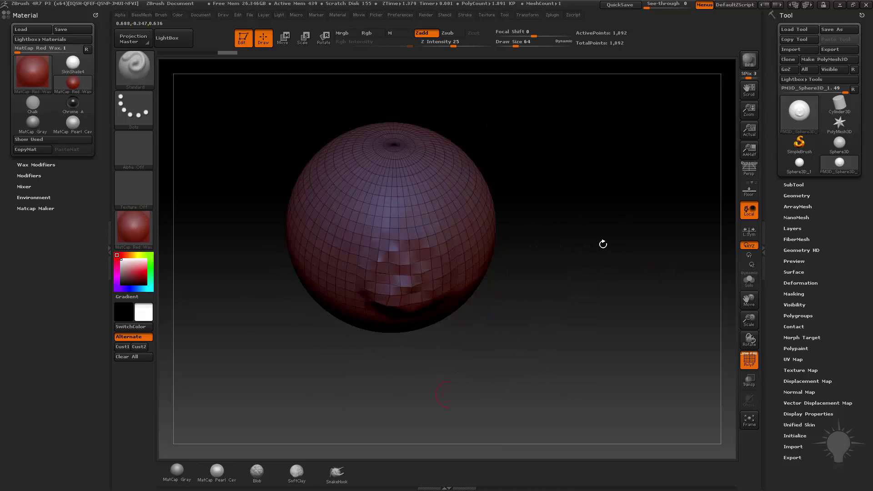
pyautogui.moveTo(587, 181)
pyautogui.mouseDown()
pyautogui.moveTo(610, 190)
pyautogui.moveTo(585, 230)
pyautogui.mouseUp()
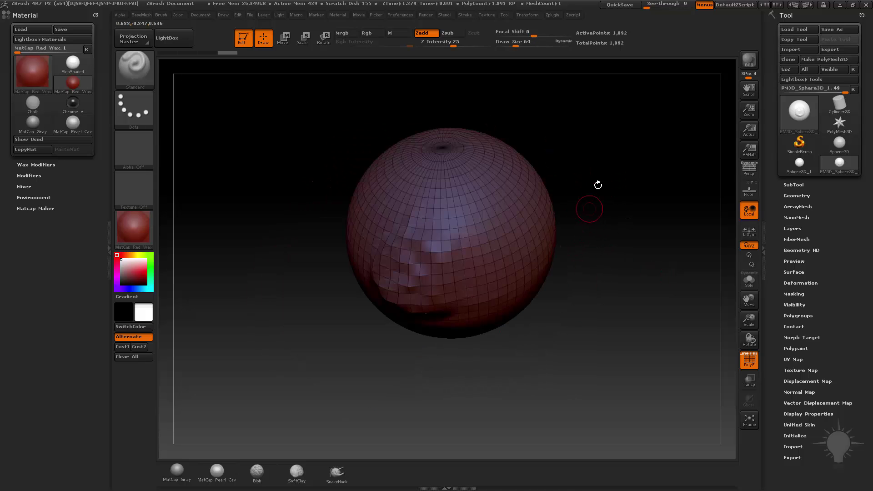
# - Switch Edit mode off and back on, and sculpt more strokes across the lower front of the sphere
pyautogui.moveTo(523, 226); pyautogui.dragTo(240, 57)
pyautogui.press('t')
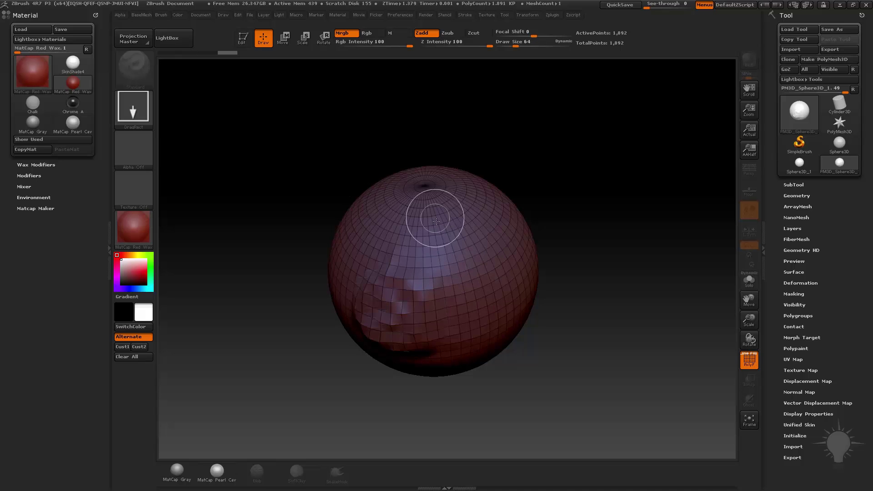
pyautogui.click(236, 47)
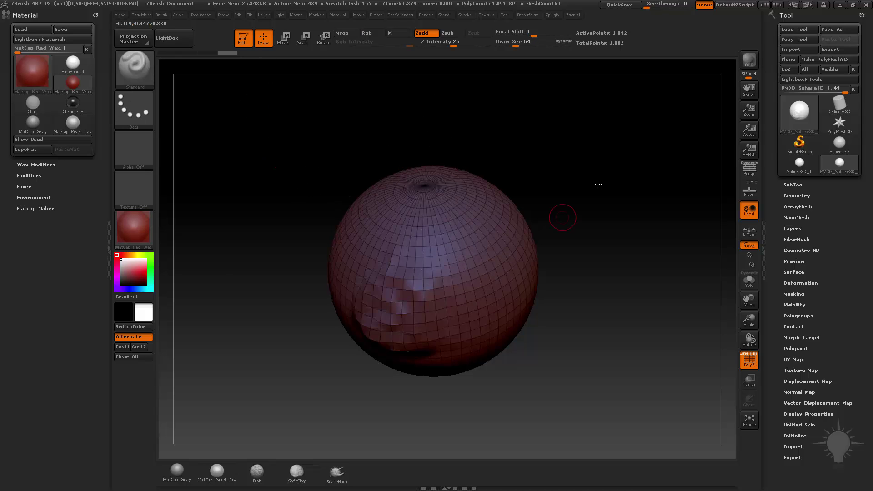
pyautogui.moveTo(560, 214)
pyautogui.mouseDown()
pyautogui.moveTo(591, 202)
pyautogui.moveTo(670, 284)
pyautogui.mouseUp()
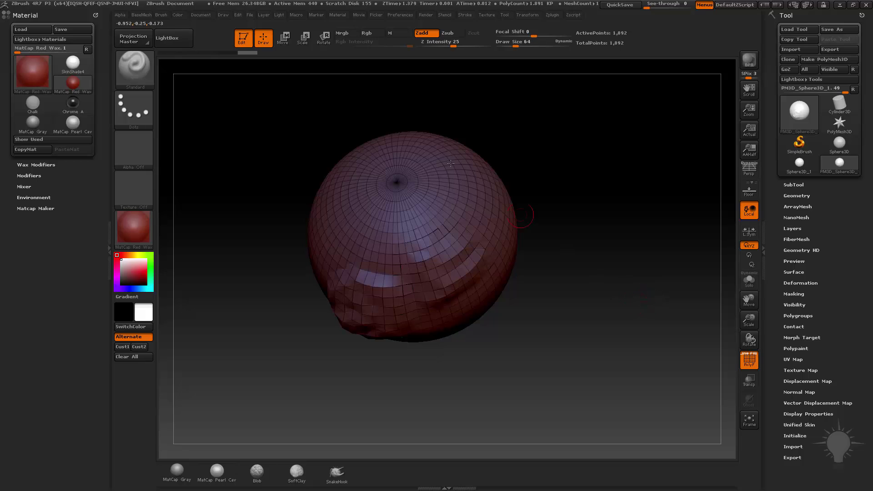
# - Leave Edit mode and clear the canvas
pyautogui.click(242, 38)
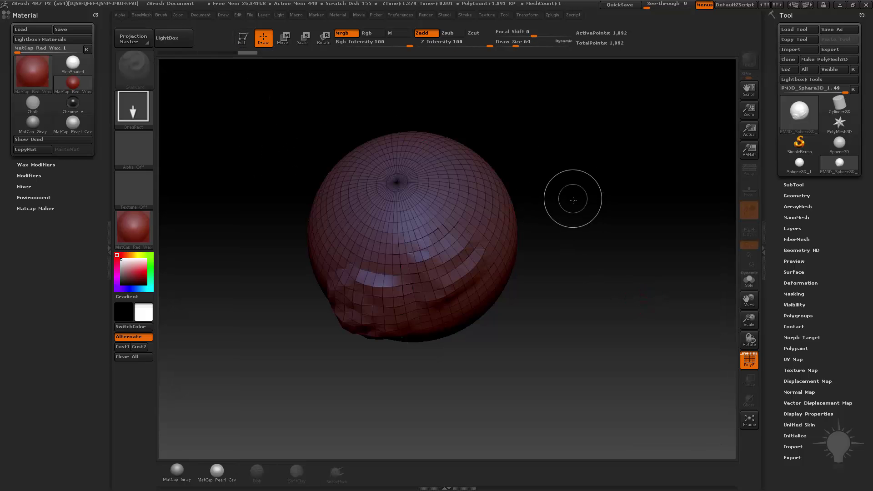
pyautogui.hotkey('ctrl', 'n')
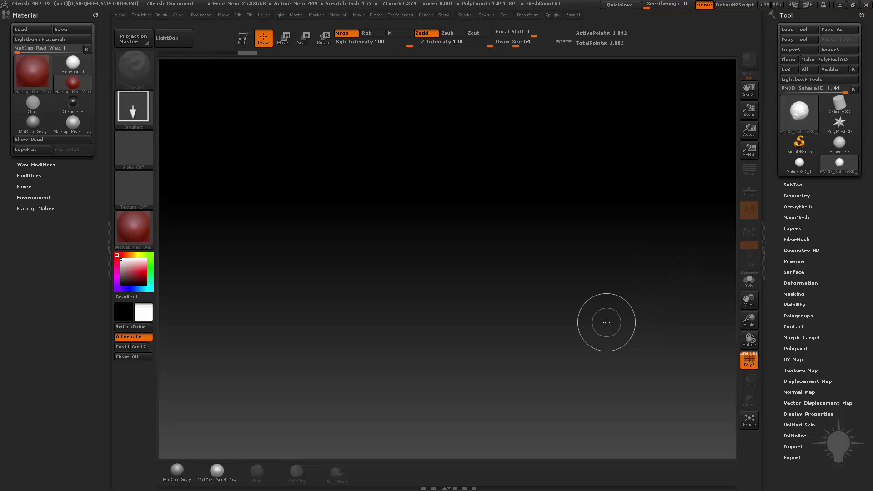
# - Draw seven copies of the sculpted sphere in various sizes, clustered around a large one in the middle of the canvas
pyautogui.moveTo(804, 113)
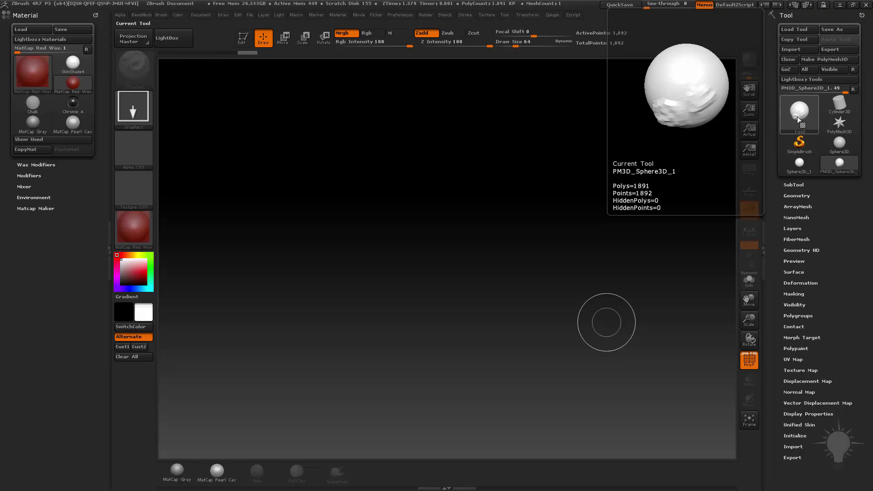
pyautogui.moveTo(415, 263); pyautogui.dragTo(510, 451)
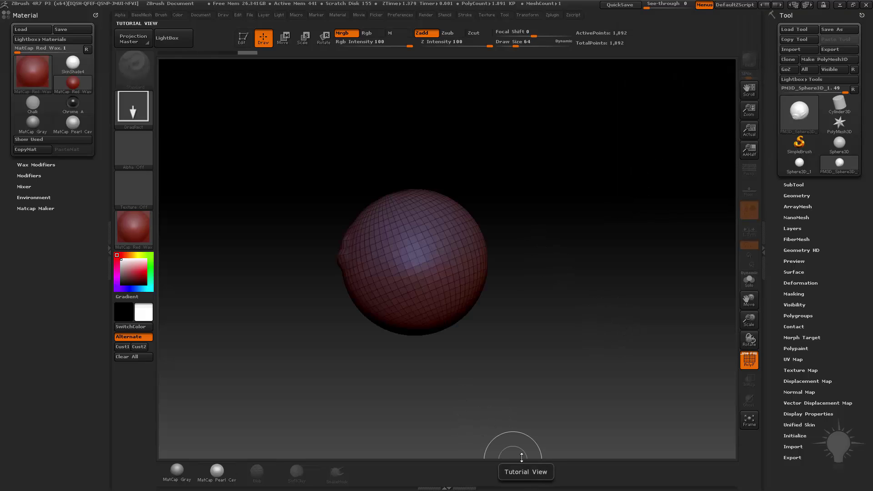
pyautogui.moveTo(512, 243); pyautogui.dragTo(540, 287)
pyautogui.moveTo(456, 225); pyautogui.dragTo(468, 255)
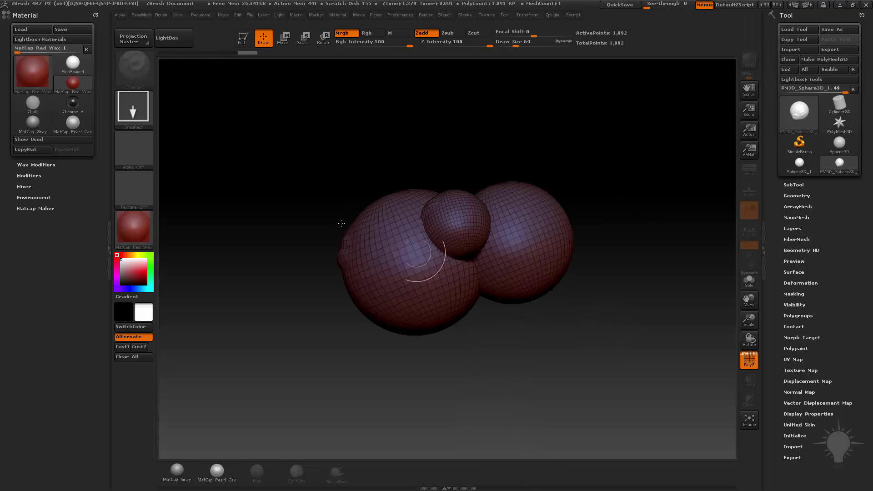
pyautogui.moveTo(339, 214); pyautogui.dragTo(329, 270)
pyautogui.moveTo(313, 309); pyautogui.dragTo(321, 356)
pyautogui.moveTo(439, 339); pyautogui.dragTo(464, 380)
pyautogui.moveTo(455, 167); pyautogui.dragTo(460, 191)
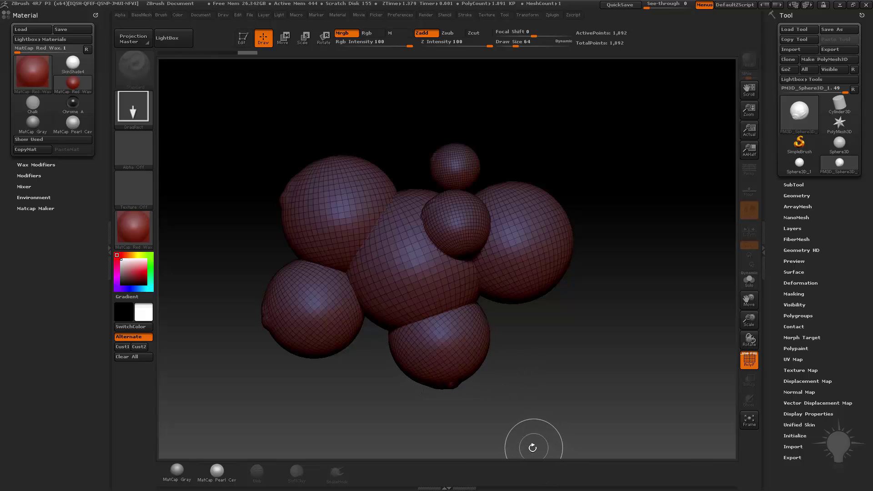
# - Clear the canvas and draw one large Cube3D primitive in Edit mode
pyautogui.hotkey('ctrl', 'n')
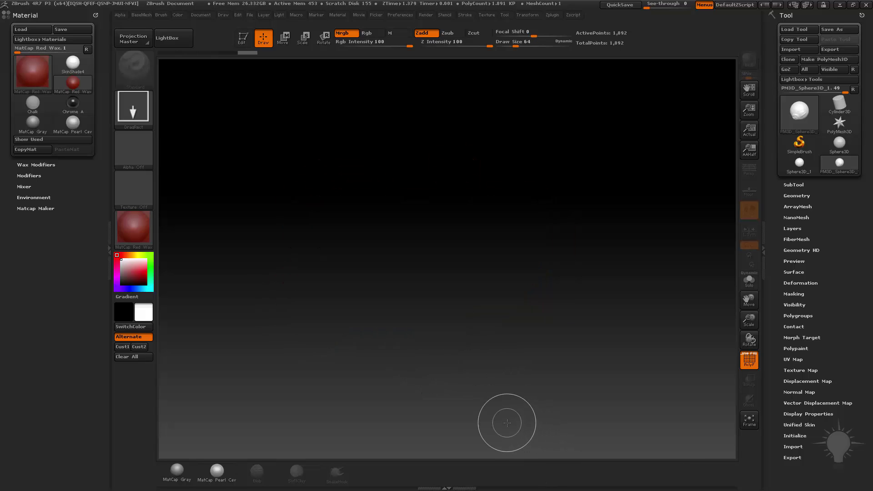
pyautogui.click(810, 122)
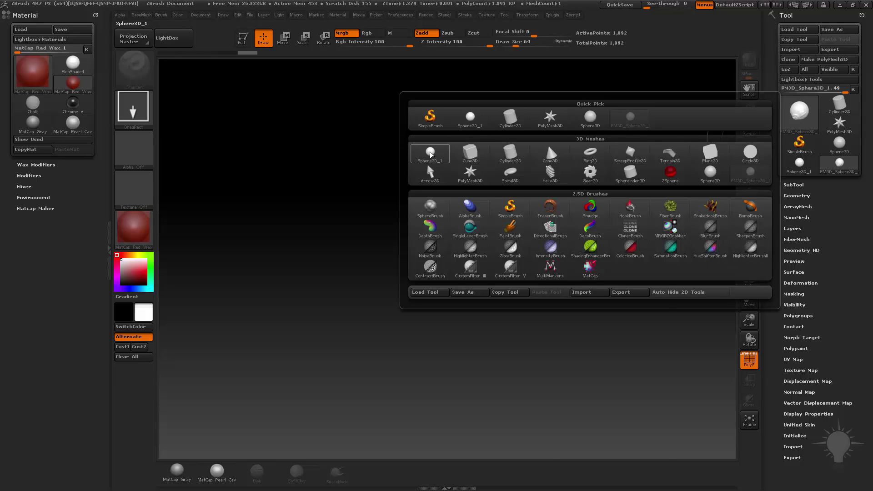
pyautogui.moveTo(436, 157)
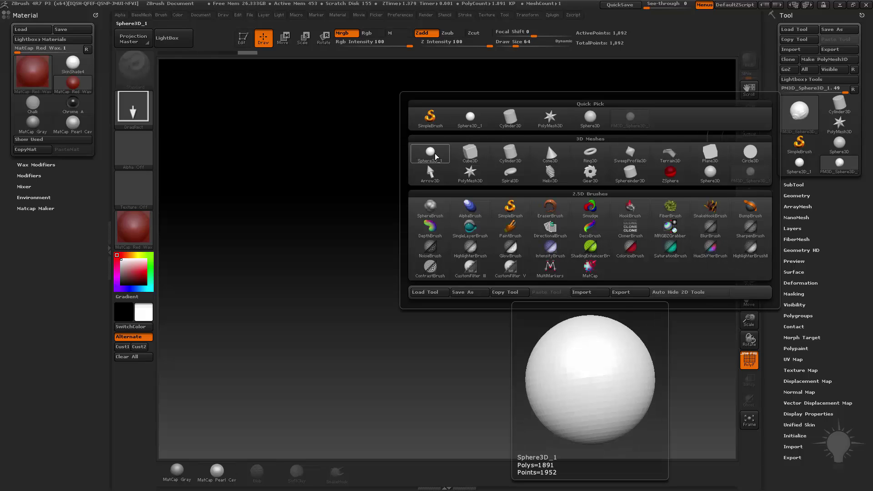
pyautogui.click(472, 153)
pyautogui.moveTo(413, 321); pyautogui.dragTo(486, 452)
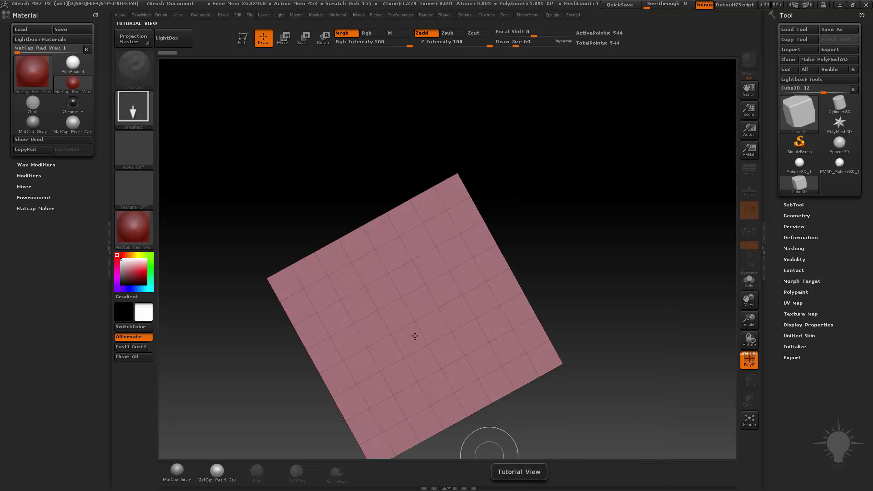
pyautogui.click(245, 41)
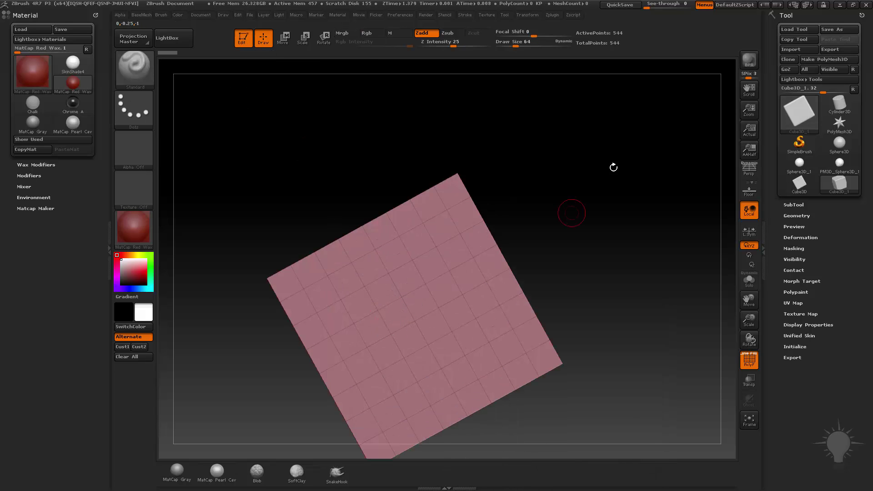
# - In the cube's Initialize settings, try a Sides Count of 6, return it to 4, and set HDivide to 56 and VDivide to 29
pyautogui.moveTo(612, 165); pyautogui.dragTo(643, 244)
pyautogui.moveTo(695, 213); pyautogui.dragTo(407, 284)
pyautogui.moveTo(715, 259); pyautogui.dragTo(480, 338)
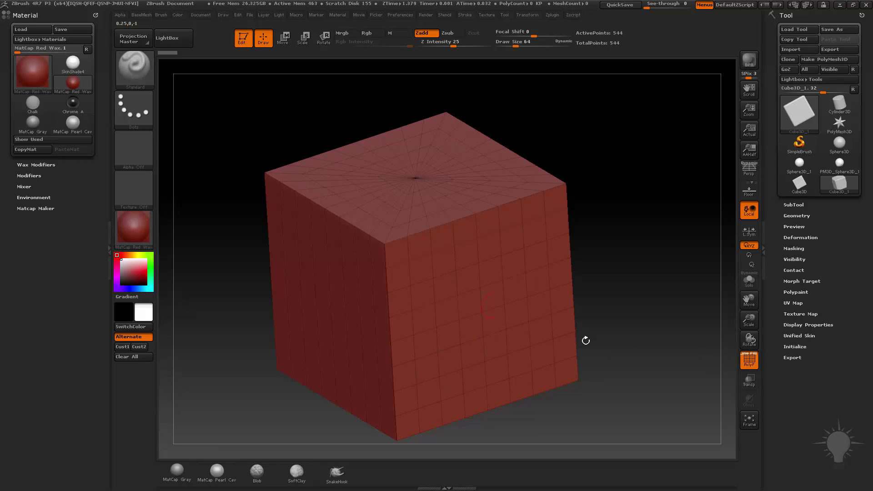
pyautogui.click(795, 347)
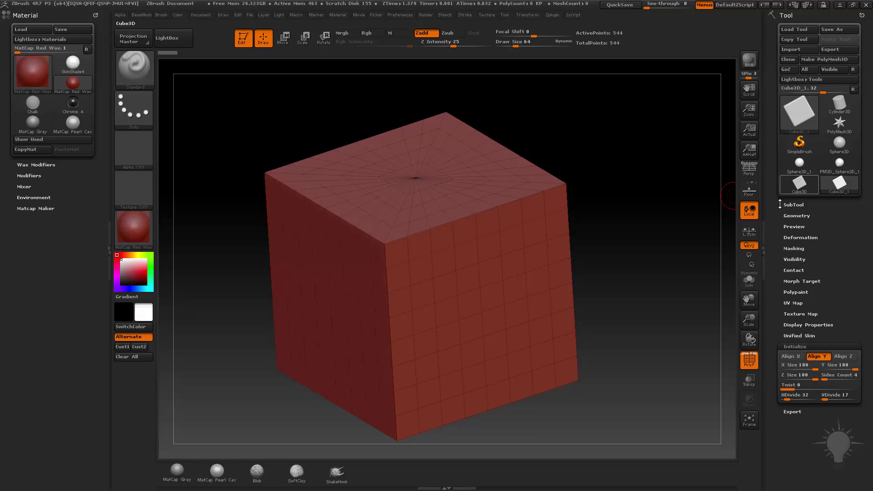
pyautogui.moveTo(708, 238); pyautogui.dragTo(699, 202)
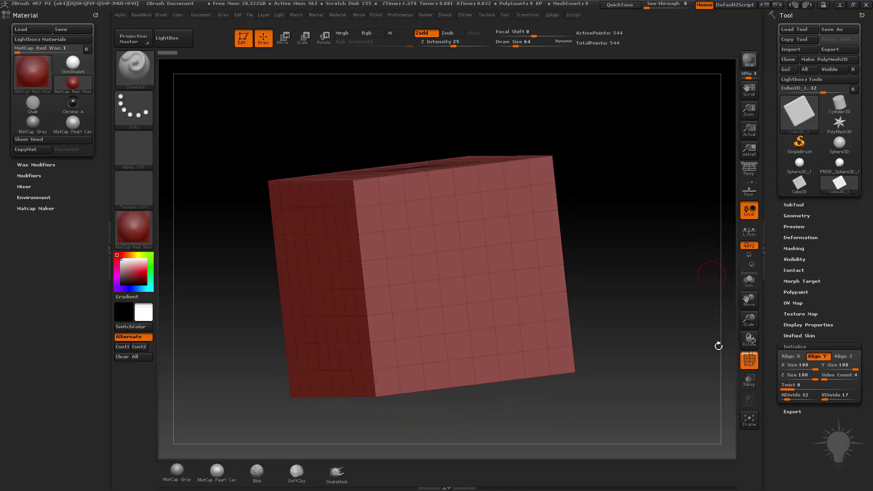
pyautogui.moveTo(697, 320); pyautogui.dragTo(706, 337)
pyautogui.moveTo(813, 367)
pyautogui.mouseDown()
pyautogui.moveTo(802, 367)
pyautogui.moveTo(819, 368)
pyautogui.mouseUp()
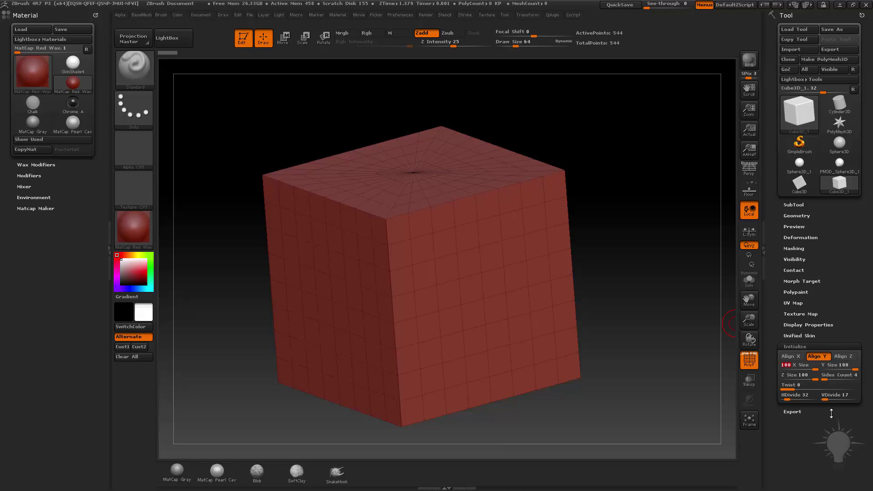
pyautogui.moveTo(828, 376)
pyautogui.mouseDown()
pyautogui.moveTo(840, 378)
pyautogui.moveTo(832, 379)
pyautogui.mouseUp()
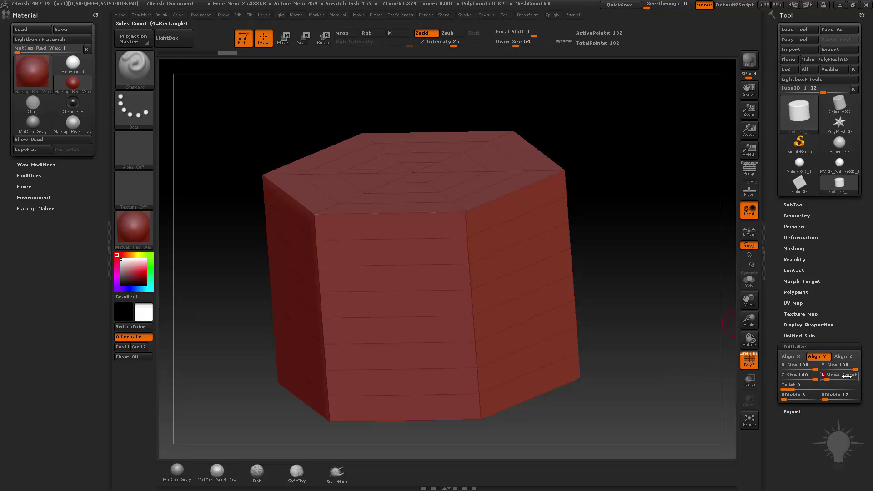
pyautogui.moveTo(853, 375); pyautogui.dragTo(846, 376)
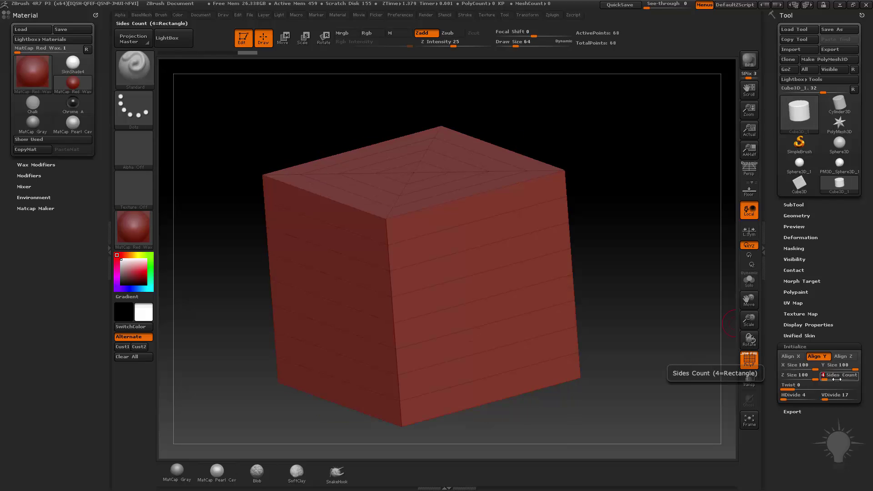
pyautogui.moveTo(790, 395)
pyautogui.mouseDown()
pyautogui.moveTo(829, 399)
pyautogui.moveTo(781, 392)
pyautogui.mouseUp()
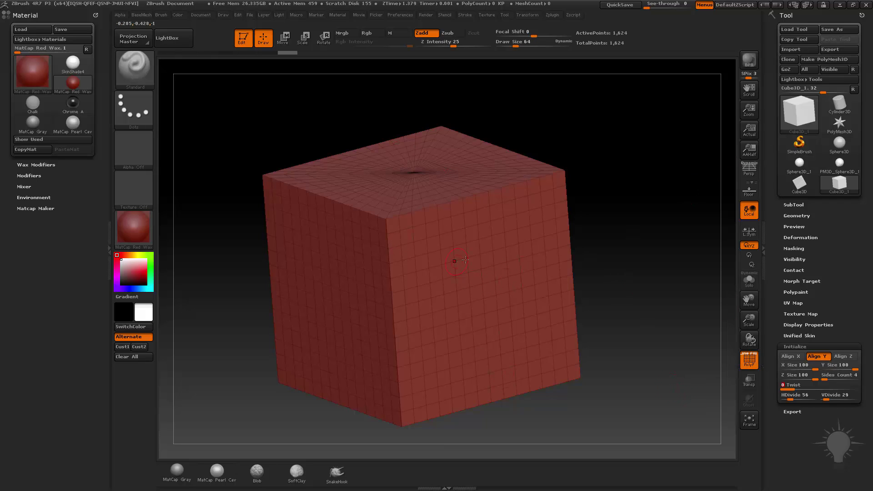
# - Convert the cube to a PolyMesh3D and sculpt raised Standard brush strokes across its front face at draw size 170
pyautogui.click(500, 245)
pyautogui.click(828, 61)
pyautogui.moveTo(686, 249)
pyautogui.mouseDown()
pyautogui.moveTo(699, 185)
pyautogui.moveTo(633, 182)
pyautogui.moveTo(454, 293)
pyautogui.moveTo(481, 290)
pyautogui.mouseUp()
pyautogui.press('s')
pyautogui.moveTo(461, 252)
pyautogui.mouseDown()
pyautogui.moveTo(439, 312)
pyautogui.moveTo(397, 281)
pyautogui.moveTo(432, 336)
pyautogui.mouseUp()
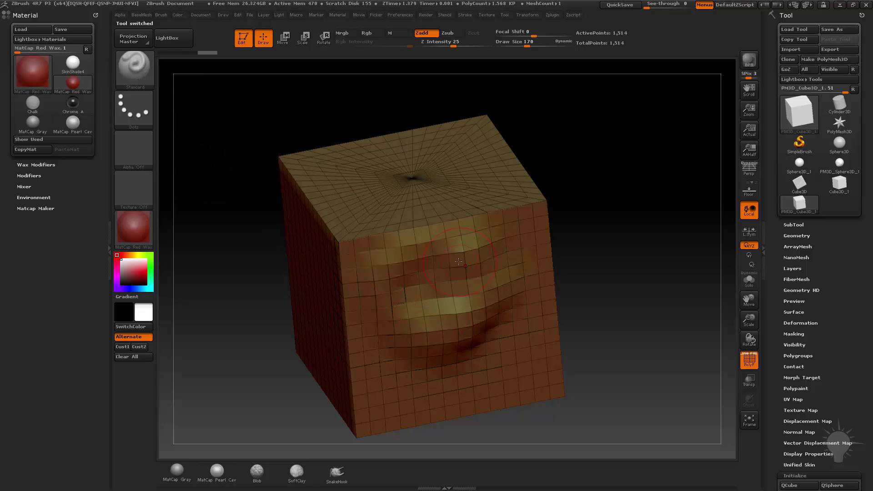
pyautogui.moveTo(480, 270)
pyautogui.mouseDown()
pyautogui.moveTo(373, 319)
pyautogui.moveTo(454, 364)
pyautogui.moveTo(500, 345)
pyautogui.mouseUp()
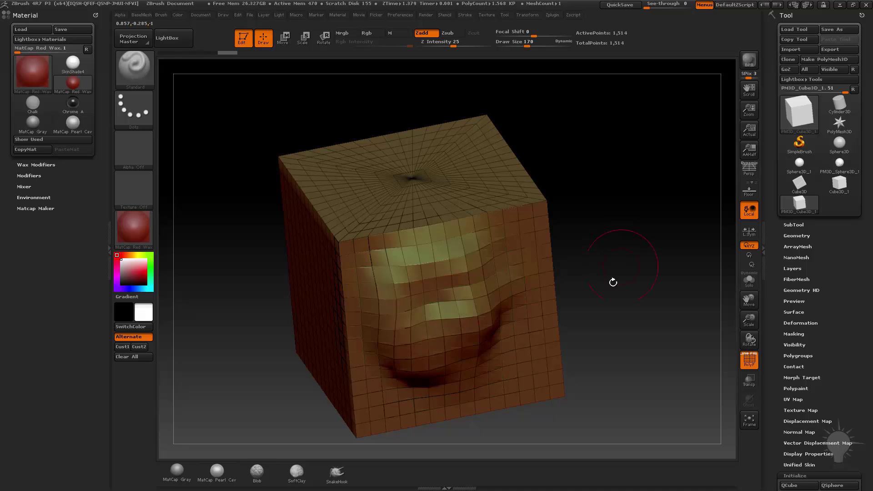
# - Turn off the PolyFrame display and sculpt more strokes down the cube's front vertical edge and onto the adjoining side
pyautogui.moveTo(659, 272)
pyautogui.mouseDown()
pyautogui.moveTo(617, 272)
pyautogui.moveTo(636, 227)
pyautogui.moveTo(627, 153)
pyautogui.mouseUp()
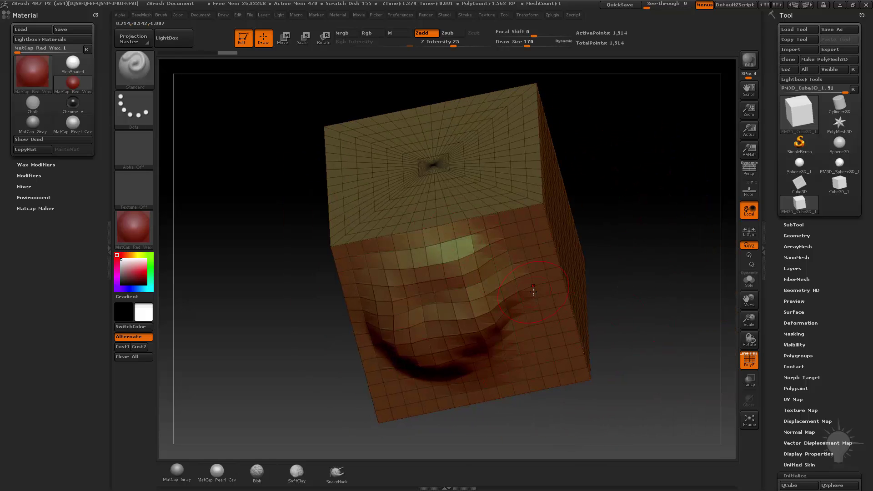
pyautogui.moveTo(708, 363); pyautogui.dragTo(625, 324)
pyautogui.hotkey('shift', 'f')
pyautogui.moveTo(459, 257)
pyautogui.mouseDown()
pyautogui.moveTo(500, 296)
pyautogui.moveTo(477, 356)
pyautogui.mouseUp()
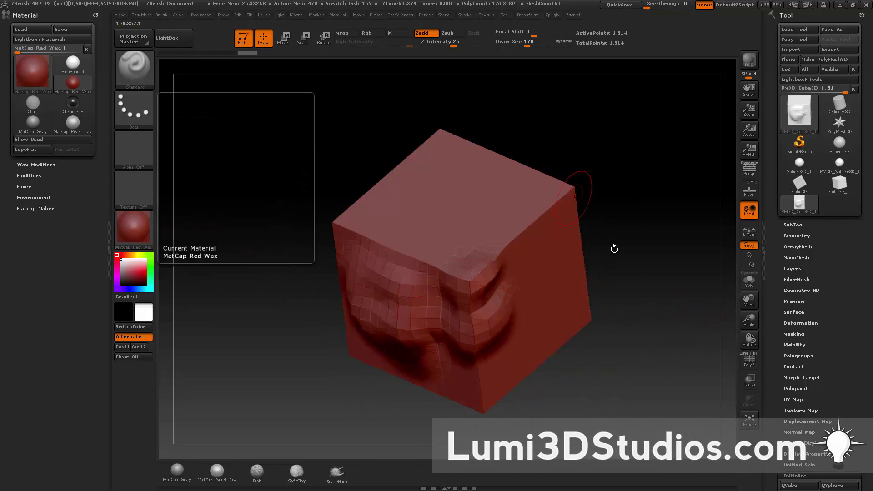
pyautogui.moveTo(614, 247); pyautogui.dragTo(594, 207)
pyautogui.moveTo(489, 273); pyautogui.dragTo(518, 380)
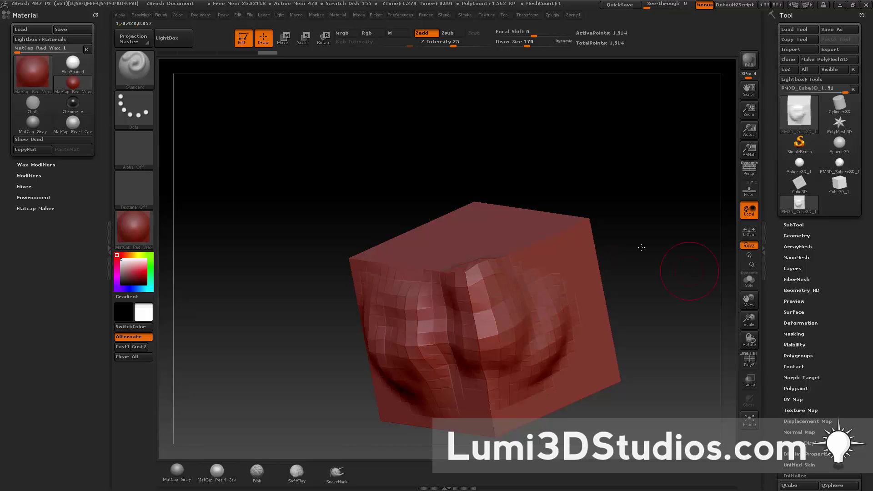